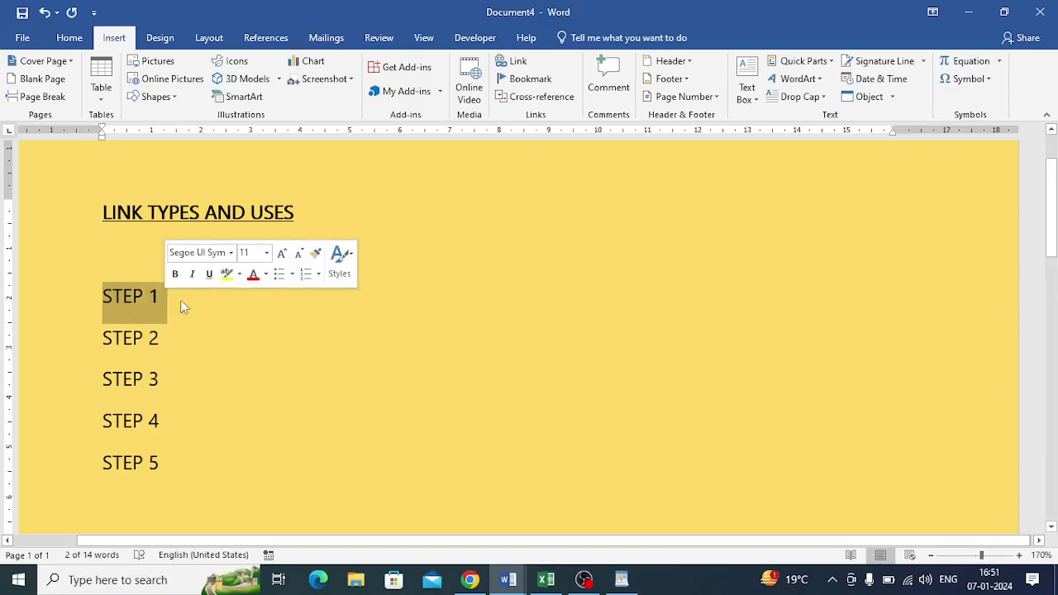
Hyperlink STEP 1 to the image file 2.jpeg in the Documents folder.
{"action": "left_click", "coordinate": [514, 69]}
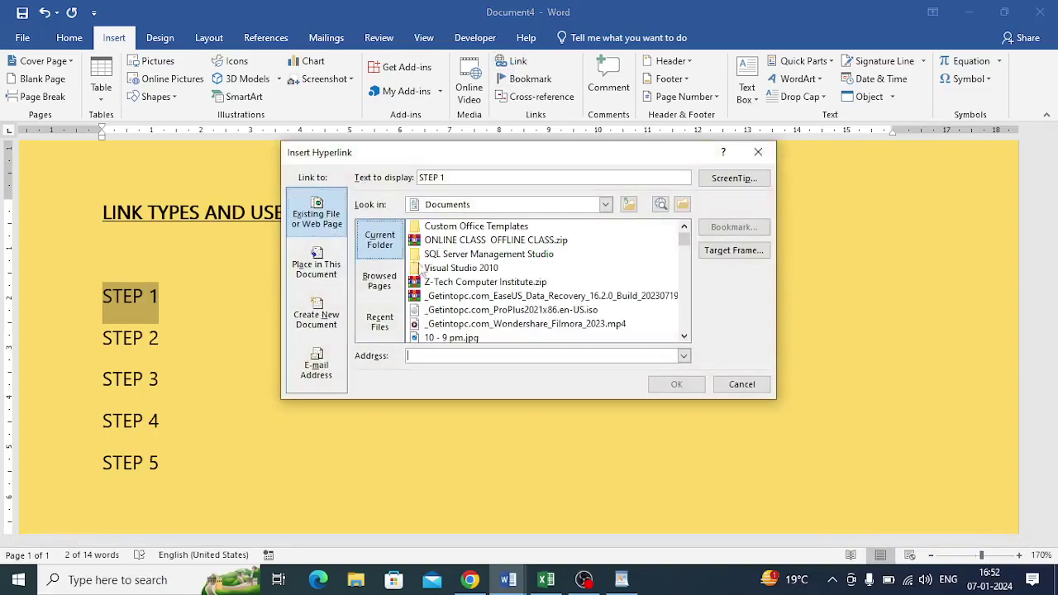
{"action": "left_click", "coordinate": [308, 214]}
{"action": "left_click", "coordinate": [371, 243]}
{"action": "scroll", "coordinate": [486, 311], "scroll_direction": "down", "scroll_amount": 1}
{"action": "left_click", "coordinate": [443, 312]}
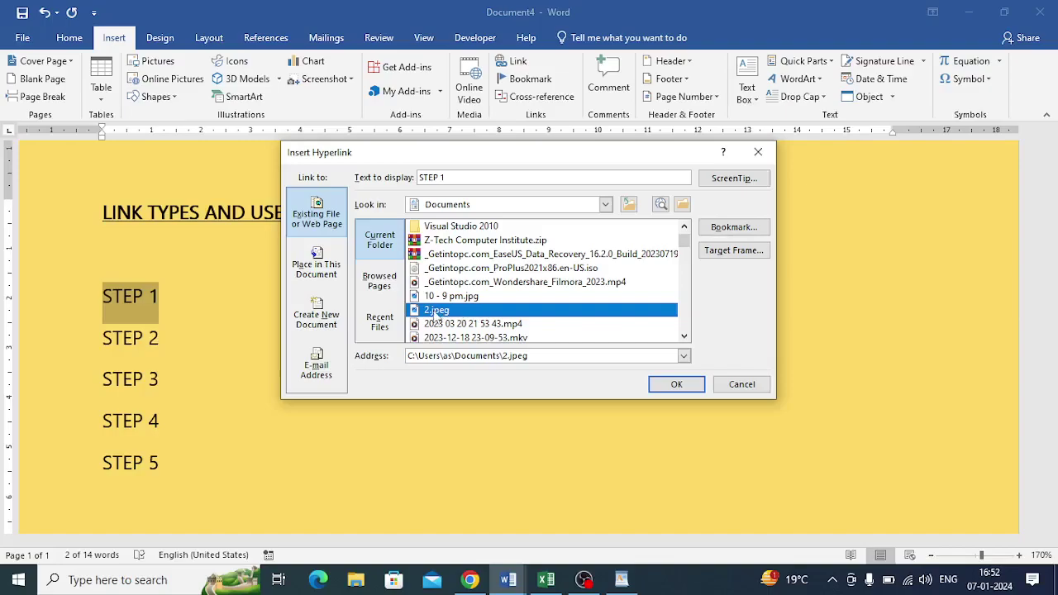
{"action": "left_click", "coordinate": [672, 386]}
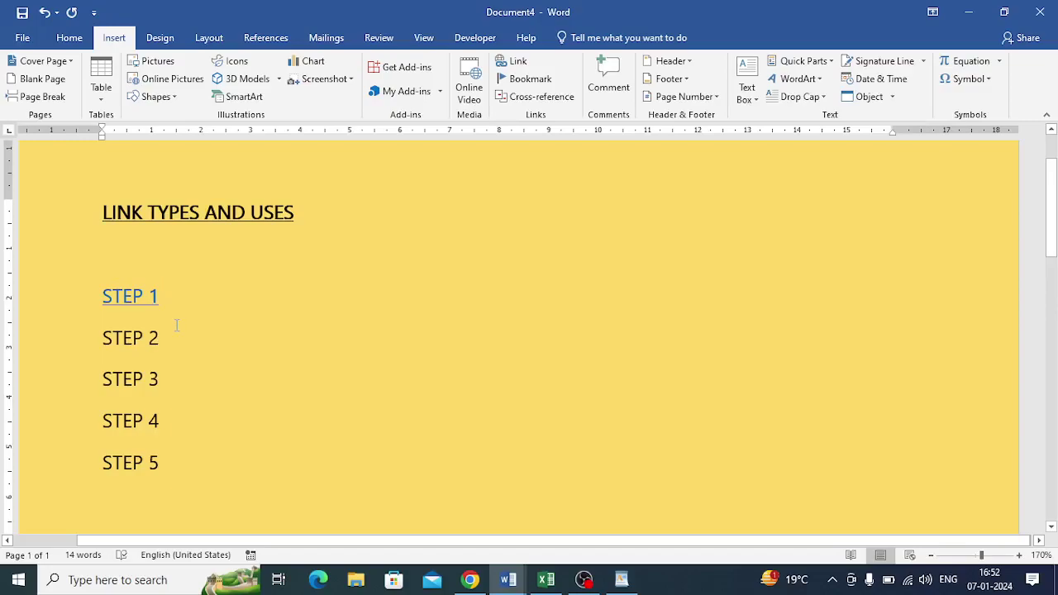
{"action": "mouse_move", "coordinate": [156, 305]}
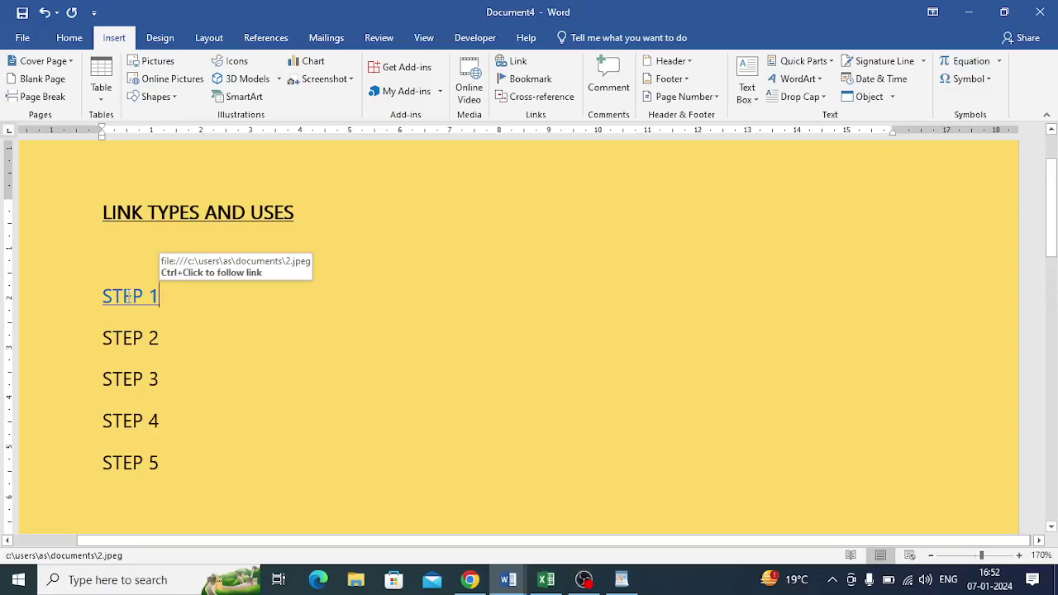
Follow the STEP 1 link to view 2.jpeg in Photos, then close Photos.
{"action": "left_click", "coordinate": [126, 298], "text": "ctrl"}
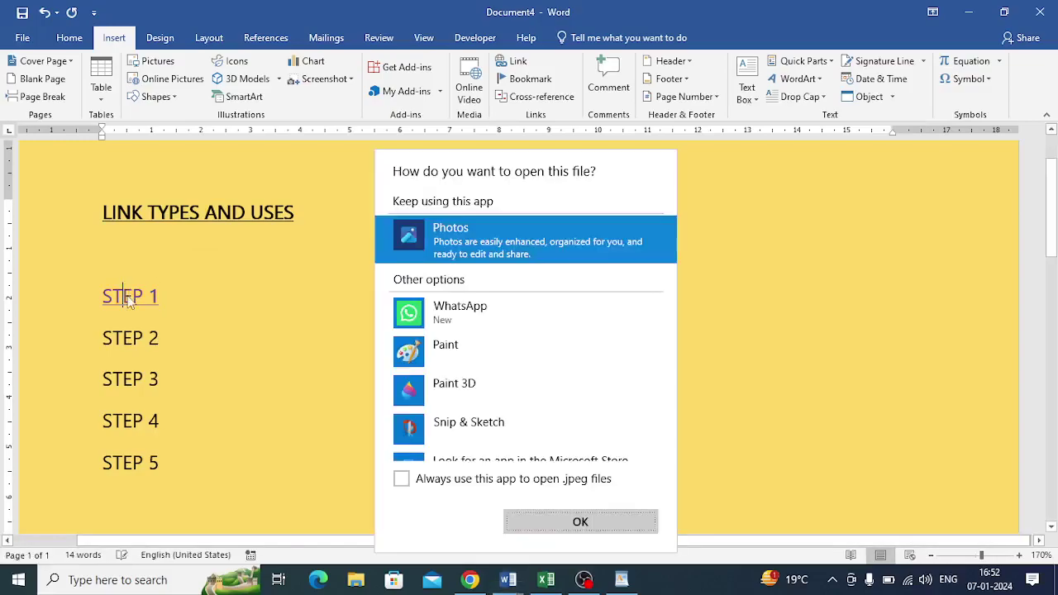
{"action": "left_click", "coordinate": [567, 527]}
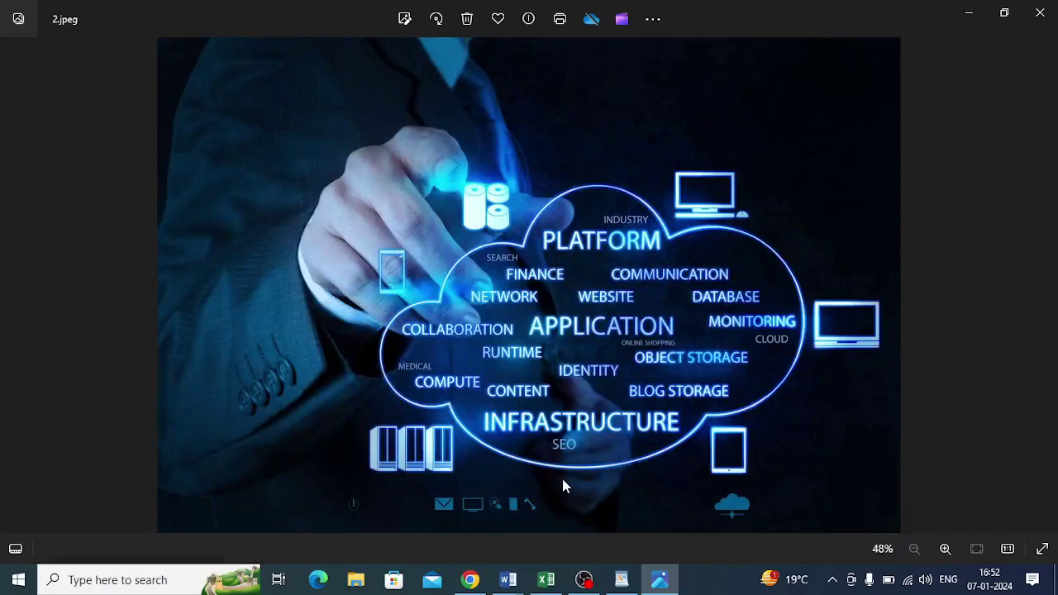
{"action": "left_click", "coordinate": [1047, 24]}
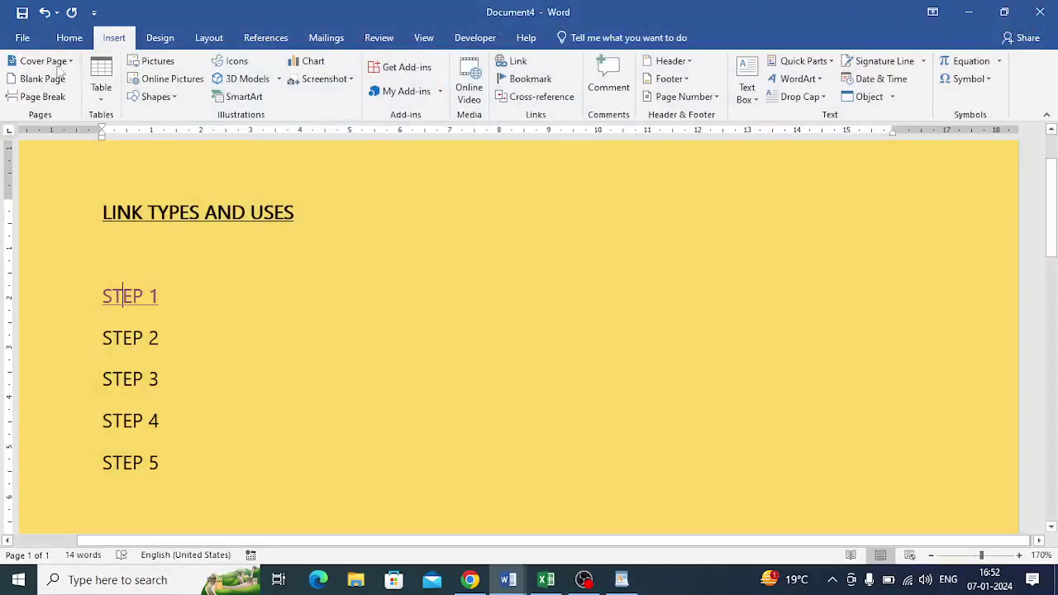
Hyperlink STEP 2 to the 'Activate windows 10 and Microsoft office any version free' video.
{"action": "left_click_drag", "start_coordinate": [102, 339], "coordinate": [165, 341]}
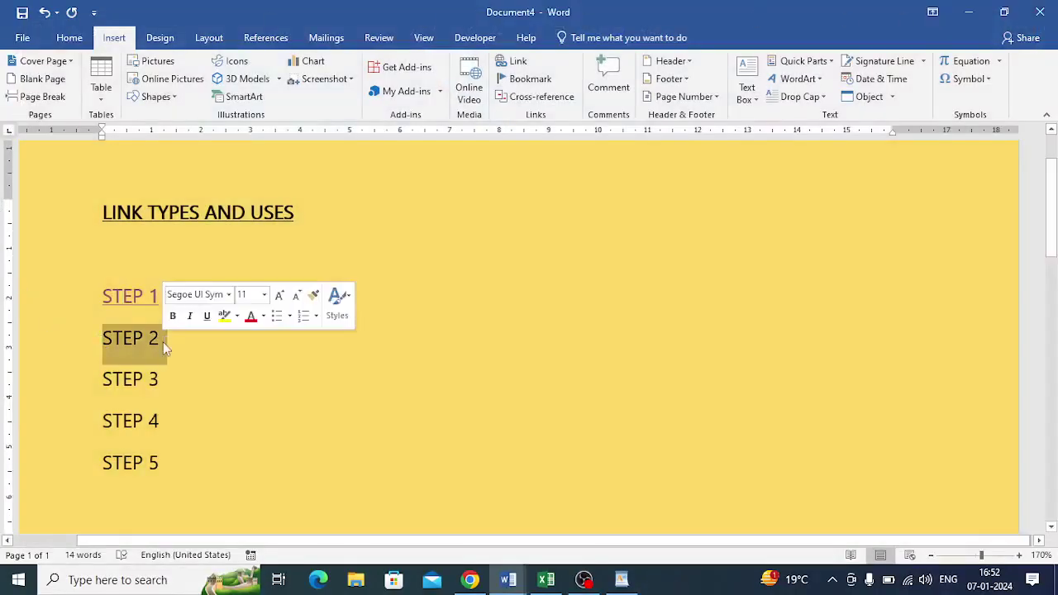
{"action": "left_click", "coordinate": [516, 62]}
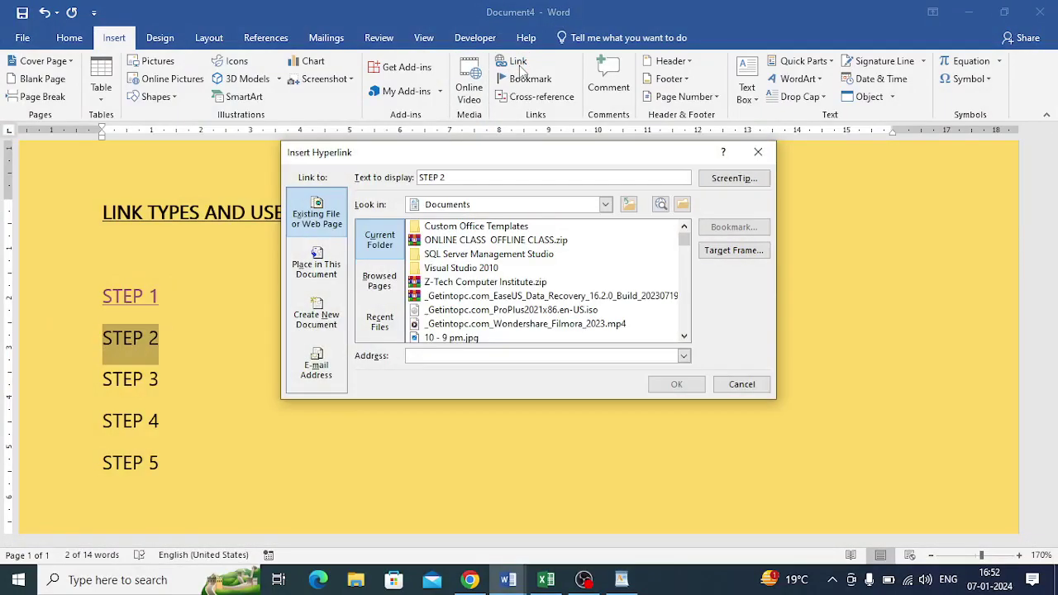
{"action": "scroll", "coordinate": [446, 313], "scroll_direction": "down", "scroll_amount": 3}
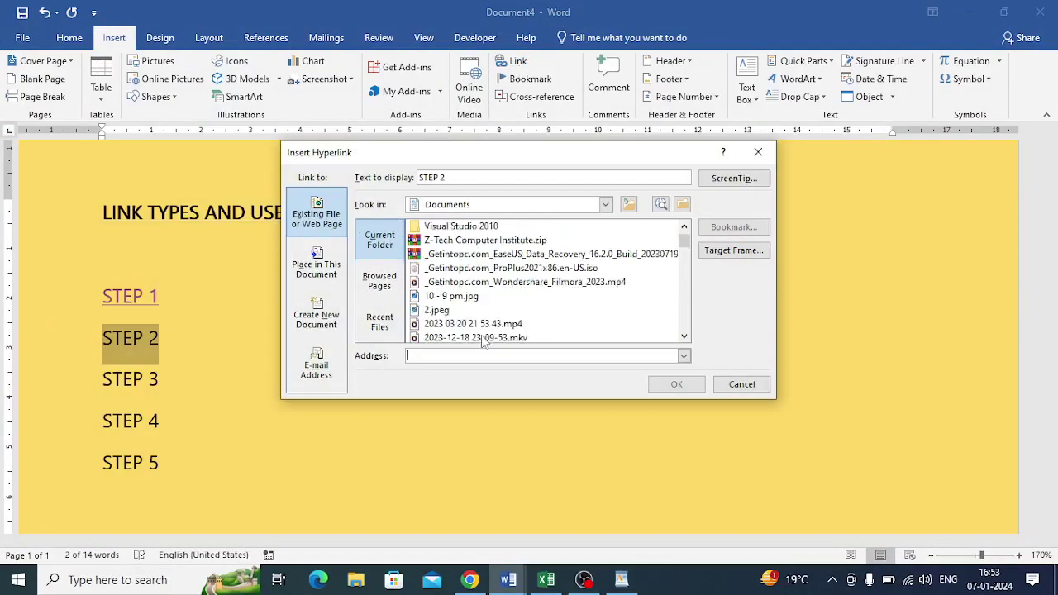
{"action": "scroll", "coordinate": [479, 303], "scroll_direction": "down", "scroll_amount": 3}
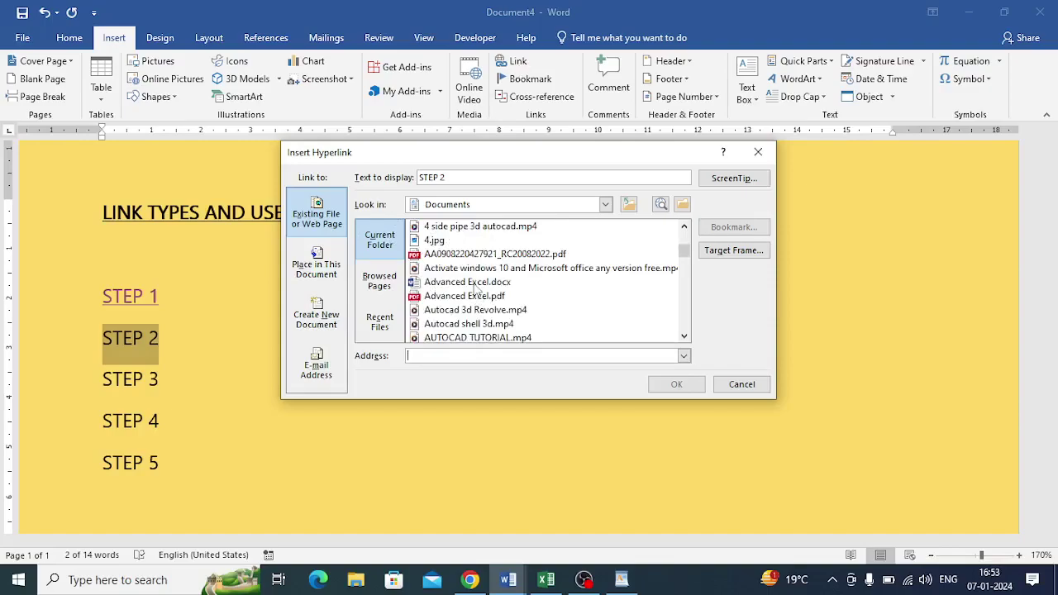
{"action": "scroll", "coordinate": [476, 285], "scroll_direction": "up", "scroll_amount": 1}
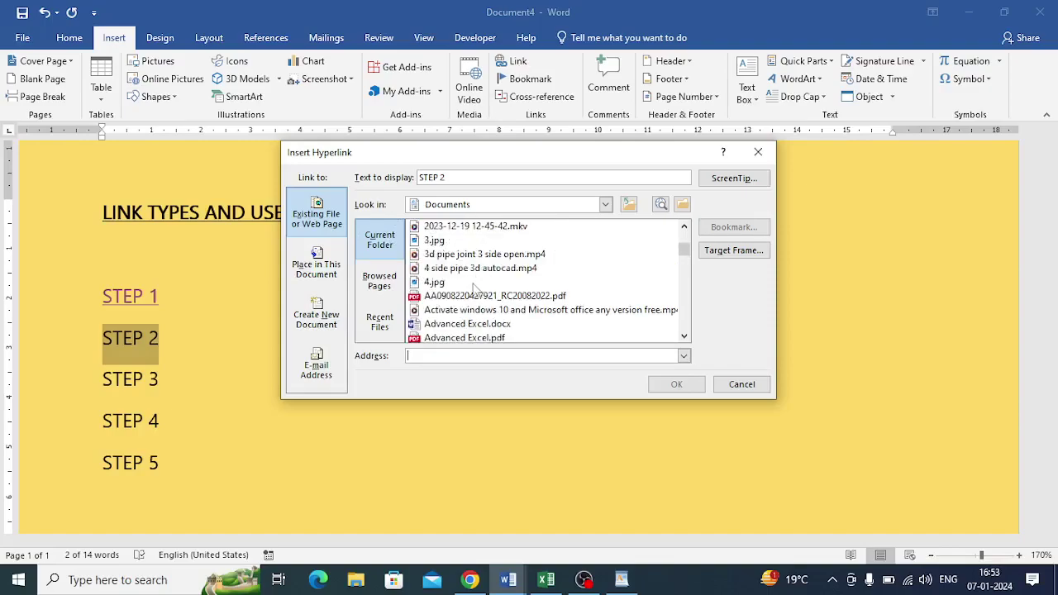
{"action": "left_click", "coordinate": [478, 310]}
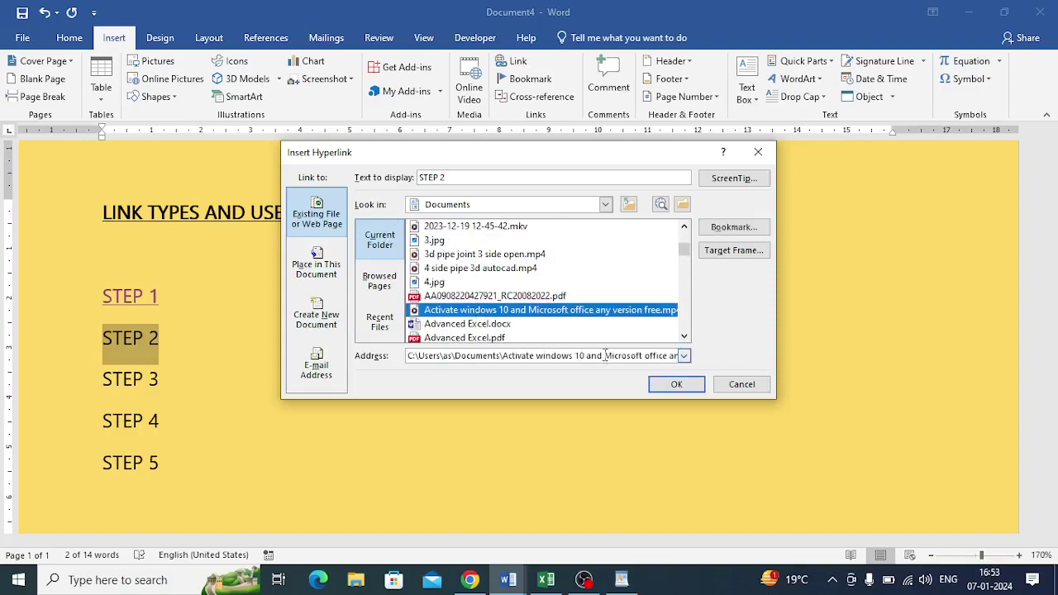
{"action": "left_click", "coordinate": [661, 385]}
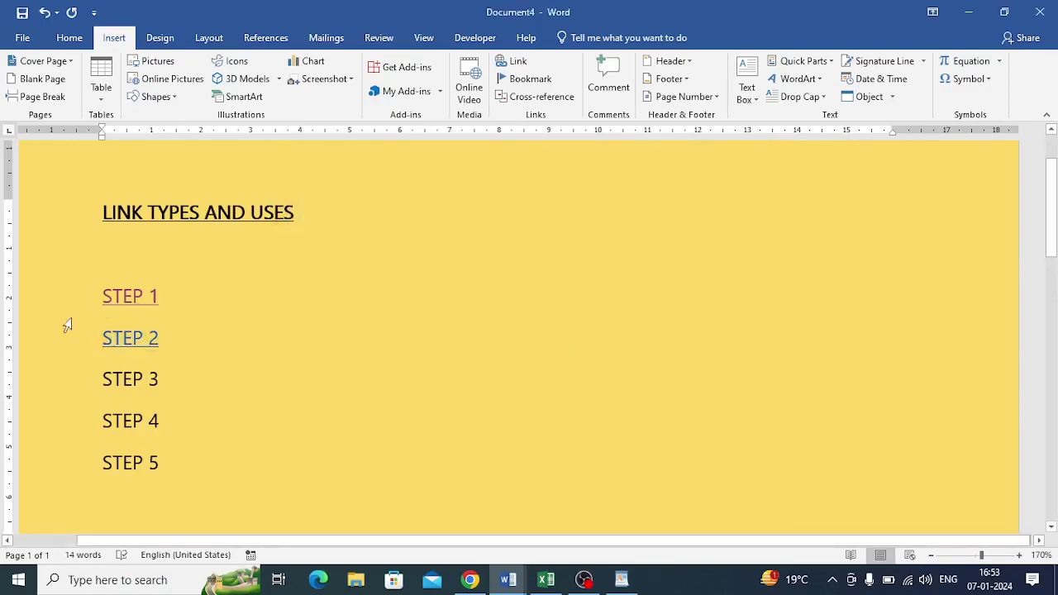
Play the STEP 2 activation video in Media Player via its link, then close the player.
{"action": "left_click", "coordinate": [118, 341], "text": "ctrl"}
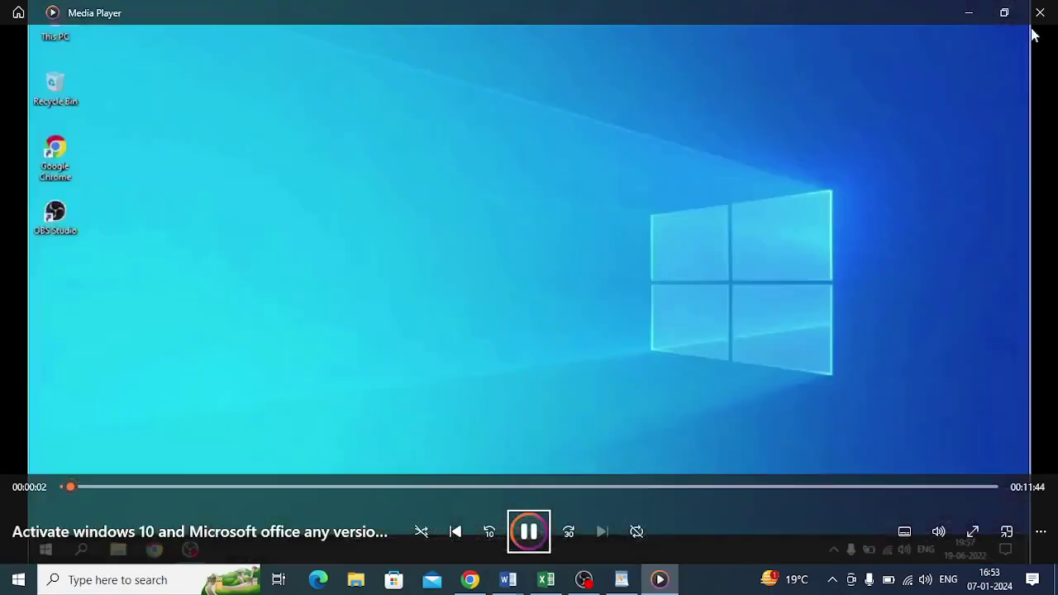
{"action": "left_click", "coordinate": [1039, 13]}
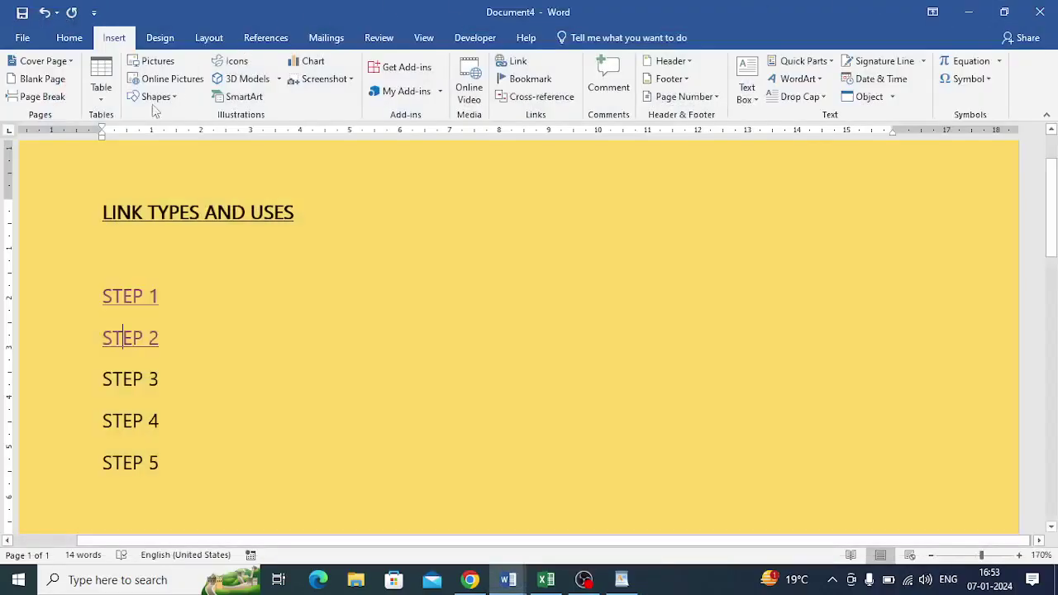
Hyperlink STEP 3 to Advanced Excel.docx and Ctrl+click the new link to test it.
{"action": "left_click_drag", "start_coordinate": [105, 380], "coordinate": [165, 382]}
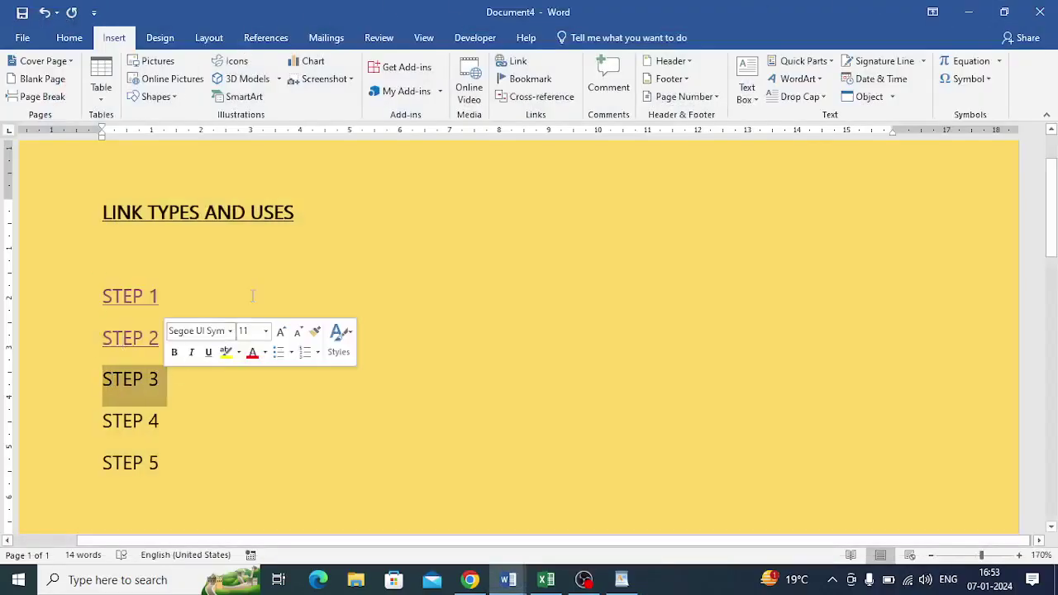
{"action": "left_click", "coordinate": [523, 62]}
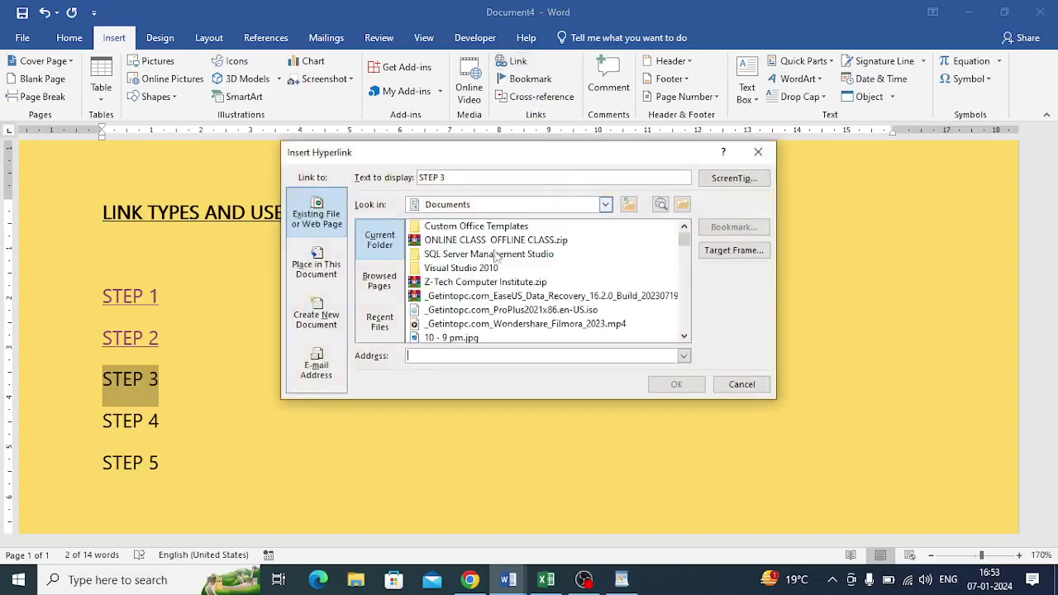
{"action": "scroll", "coordinate": [446, 304], "scroll_direction": "down", "scroll_amount": 5}
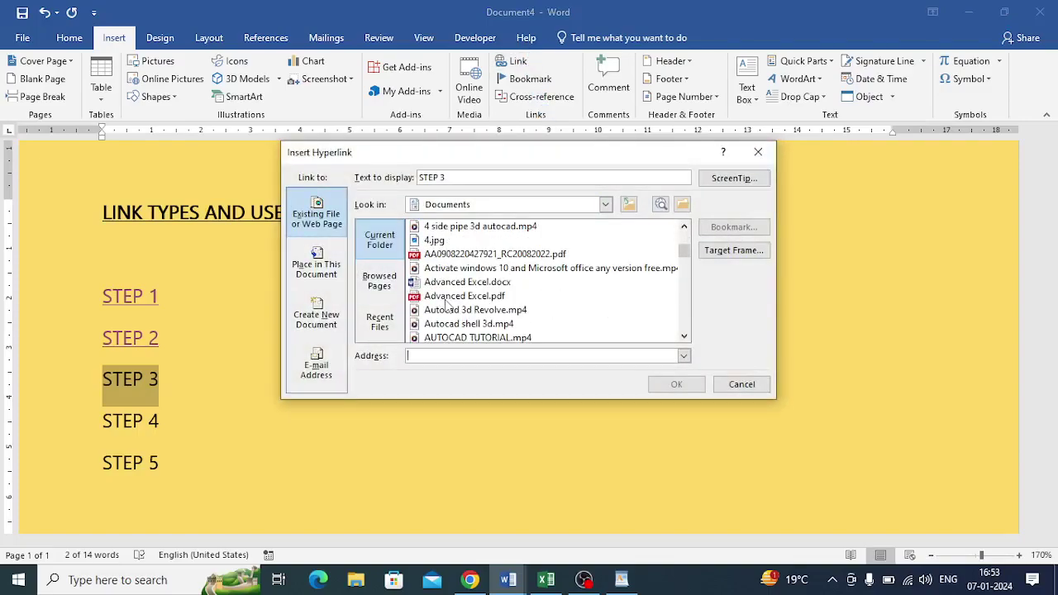
{"action": "left_click", "coordinate": [461, 285]}
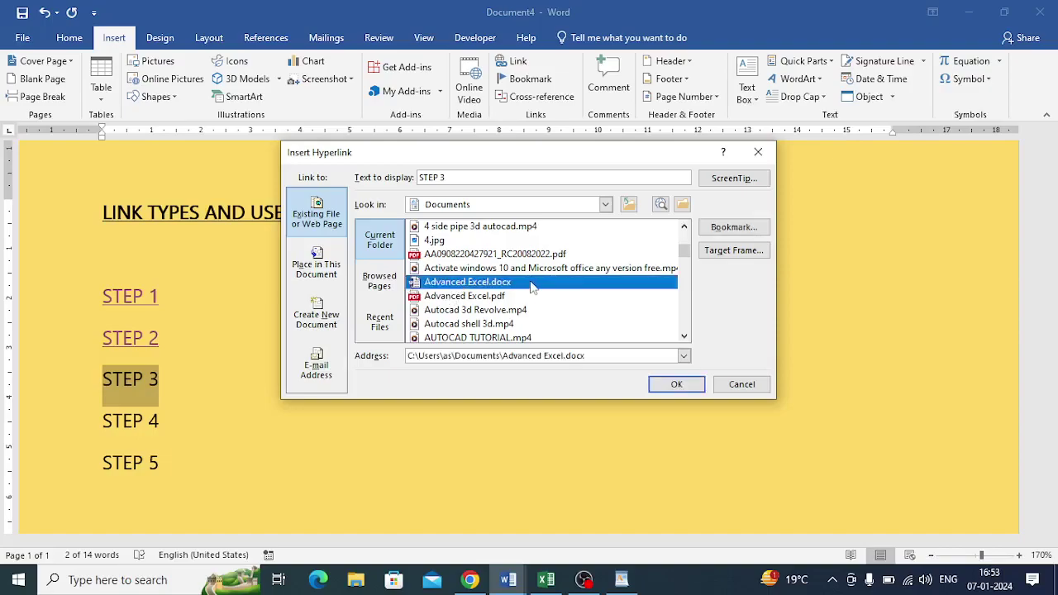
{"action": "left_click", "coordinate": [674, 384]}
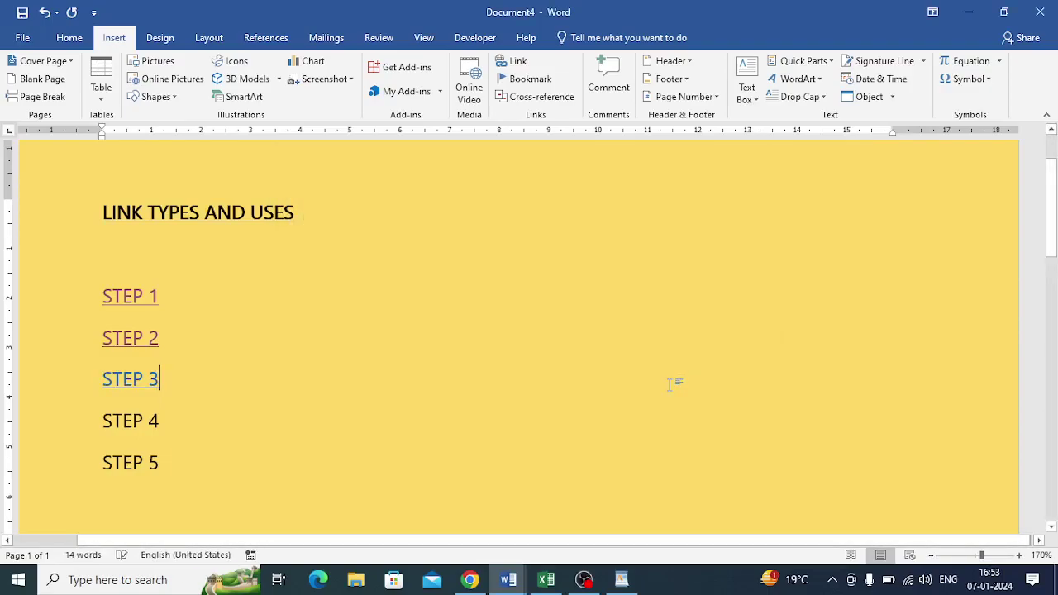
{"action": "left_click", "coordinate": [138, 384], "text": "ctrl"}
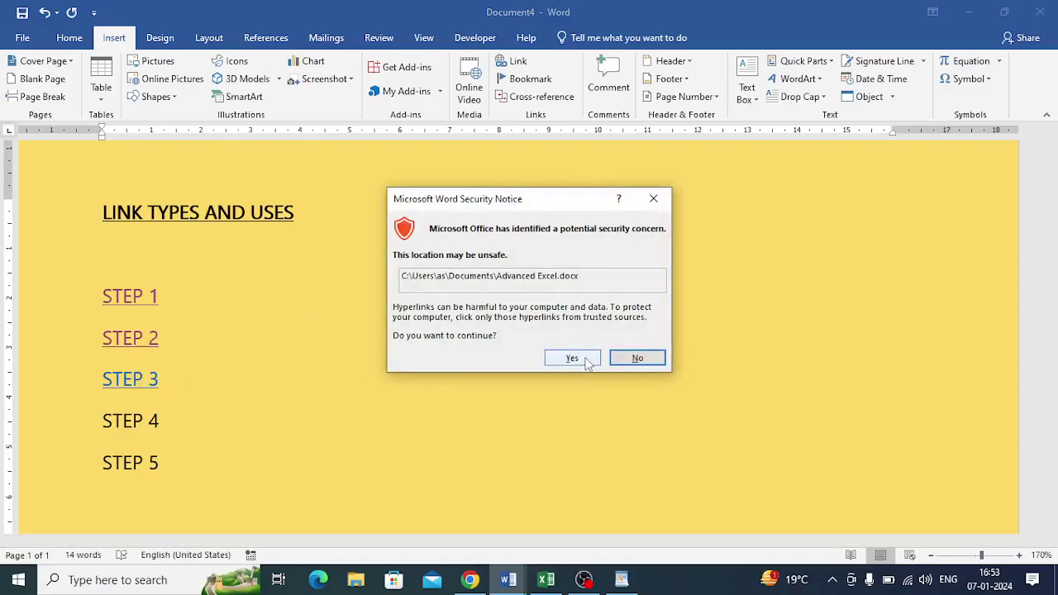
Accept the security notice to open Advanced Excel.docx, close it, and select STEP 4.
{"action": "left_click", "coordinate": [572, 358]}
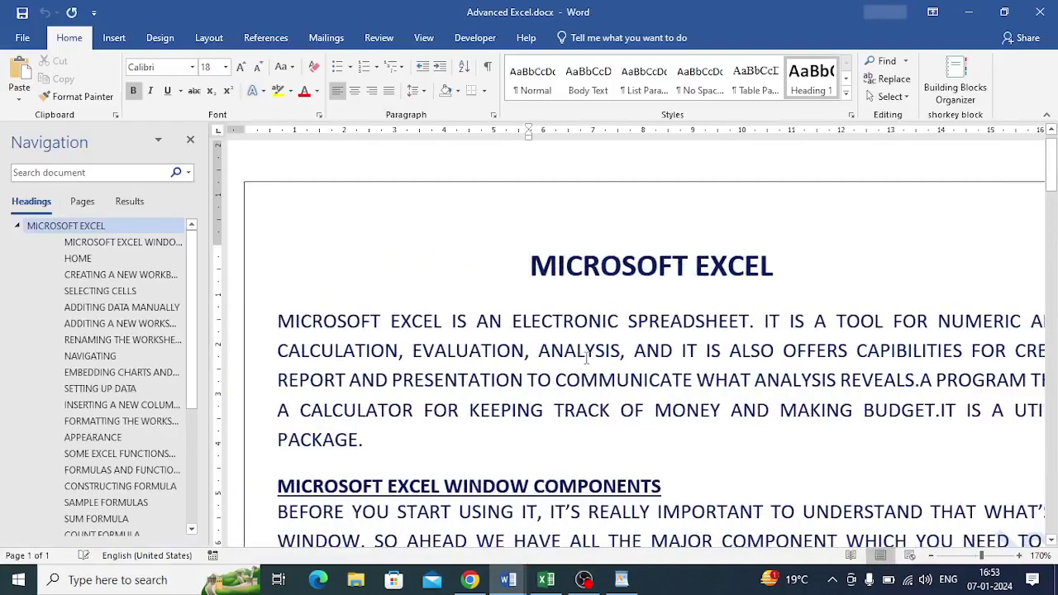
{"action": "left_click", "coordinate": [1041, 15]}
{"action": "left_click_drag", "start_coordinate": [99, 424], "coordinate": [165, 423]}
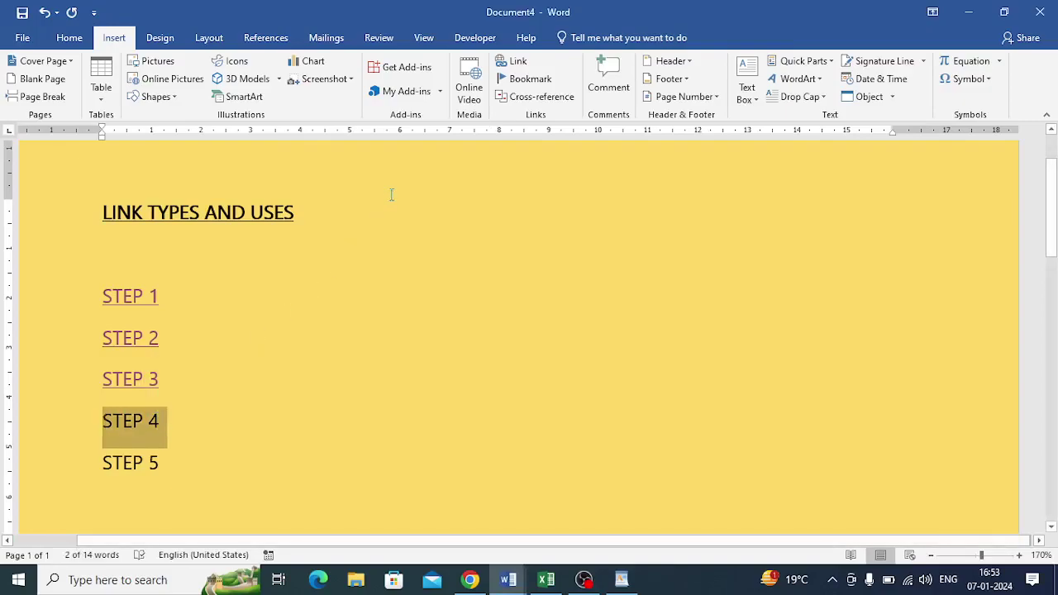
{"action": "left_click", "coordinate": [512, 62]}
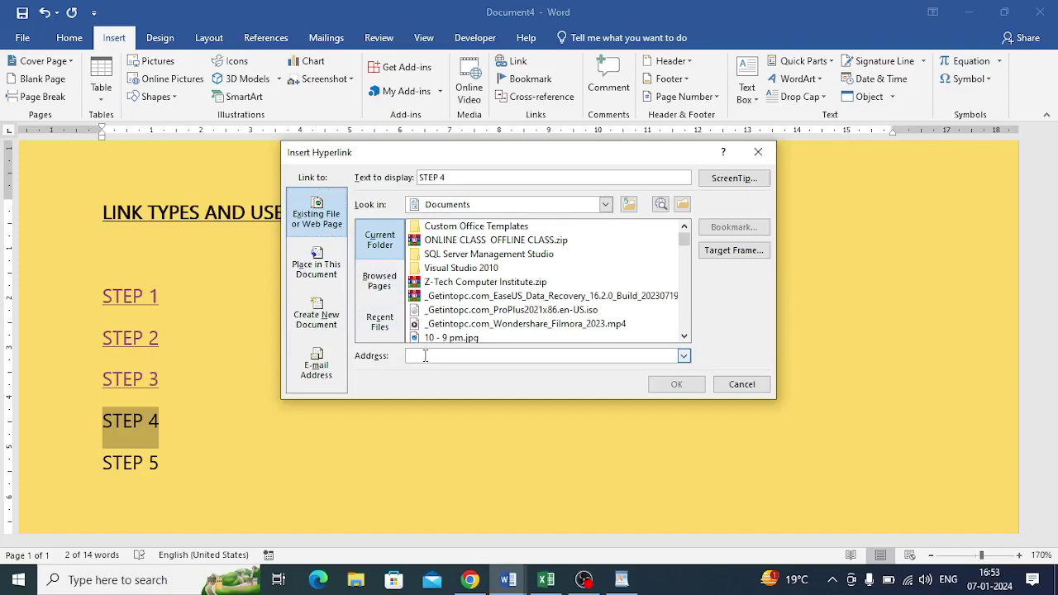
{"action": "type", "text": "w"}
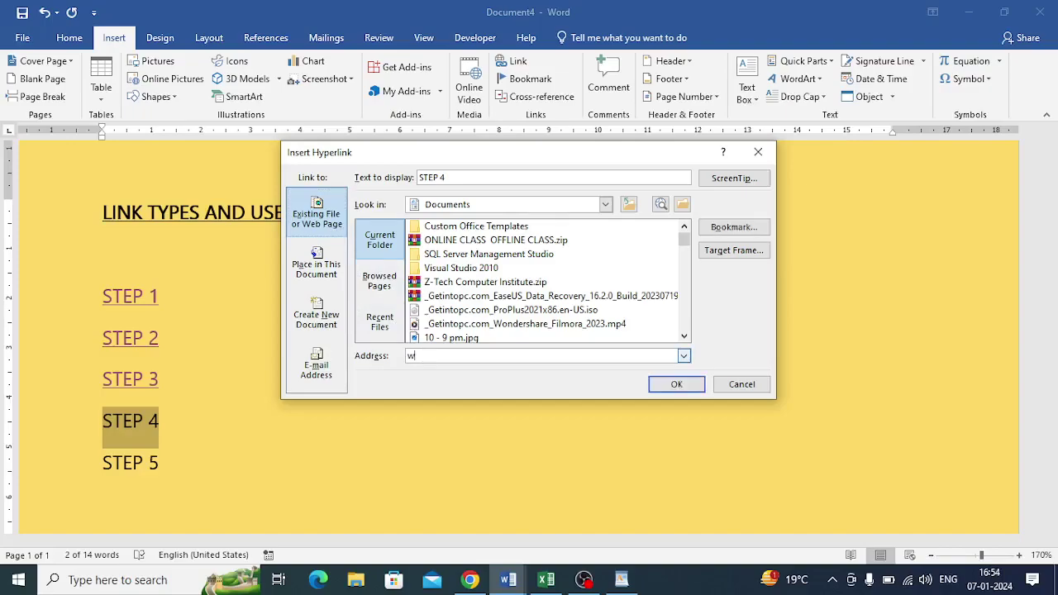
{"action": "type", "text": "ww.google.com"}
{"action": "left_click", "coordinate": [668, 385]}
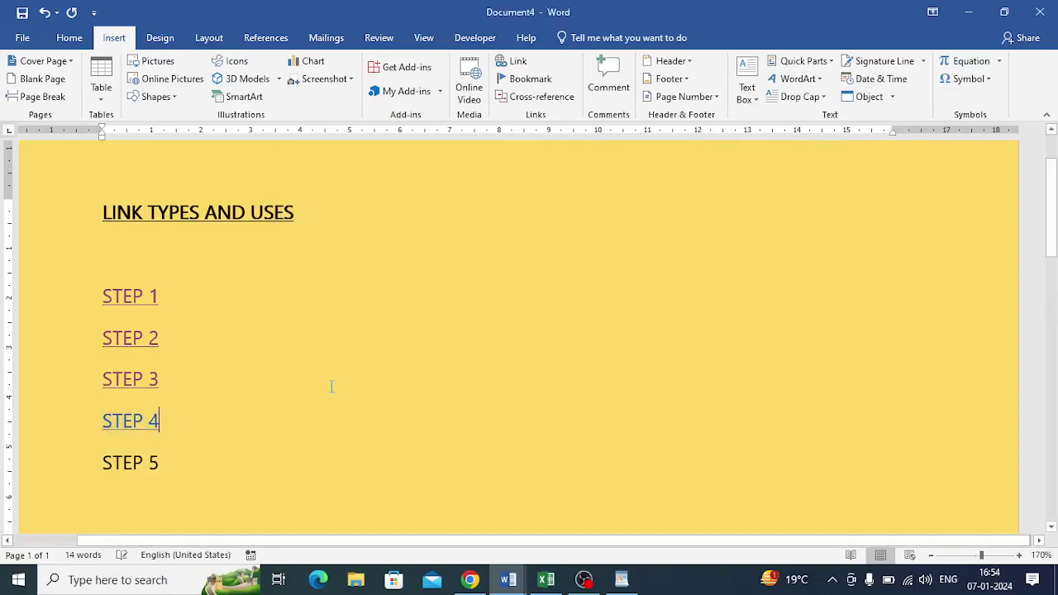
{"action": "left_click", "coordinate": [137, 421]}
Follow the STEP 4 link to Google in Chrome, then return to the Document4 window.
{"action": "left_click", "coordinate": [132, 421], "text": "ctrl"}
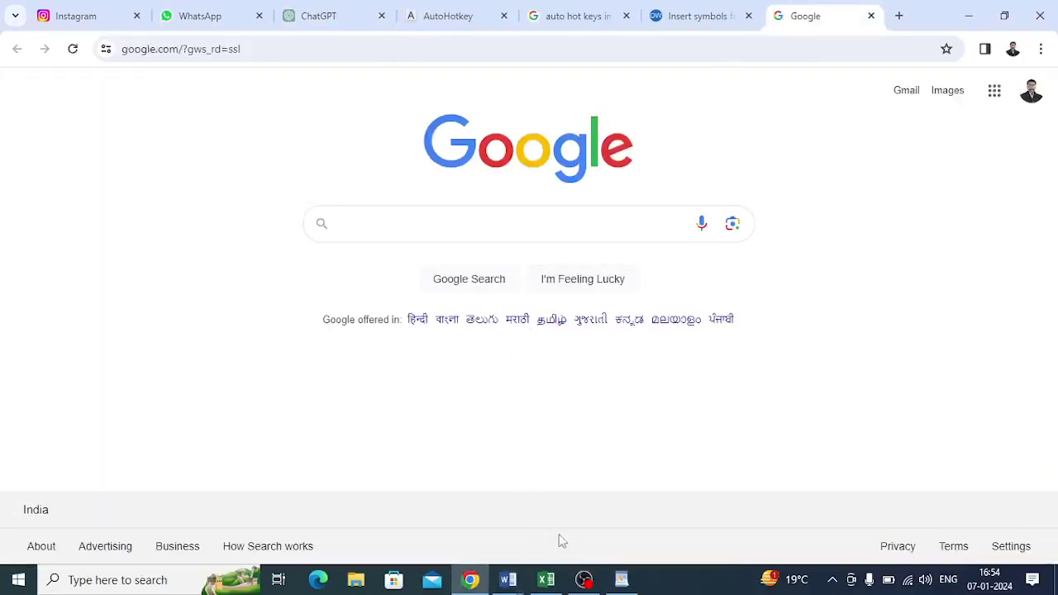
{"action": "mouse_move", "coordinate": [508, 579]}
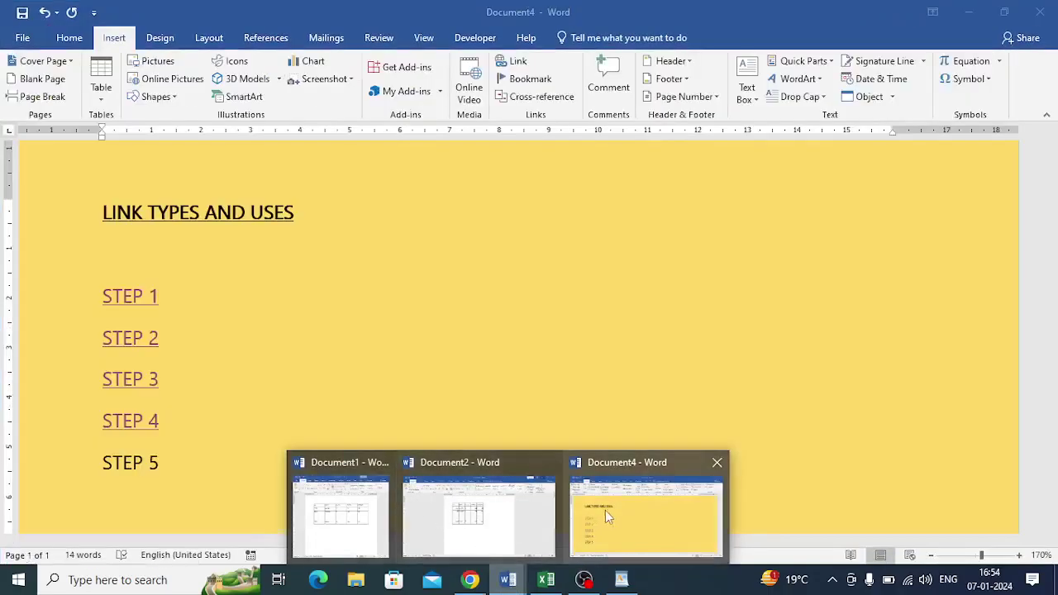
{"action": "left_click", "coordinate": [605, 515]}
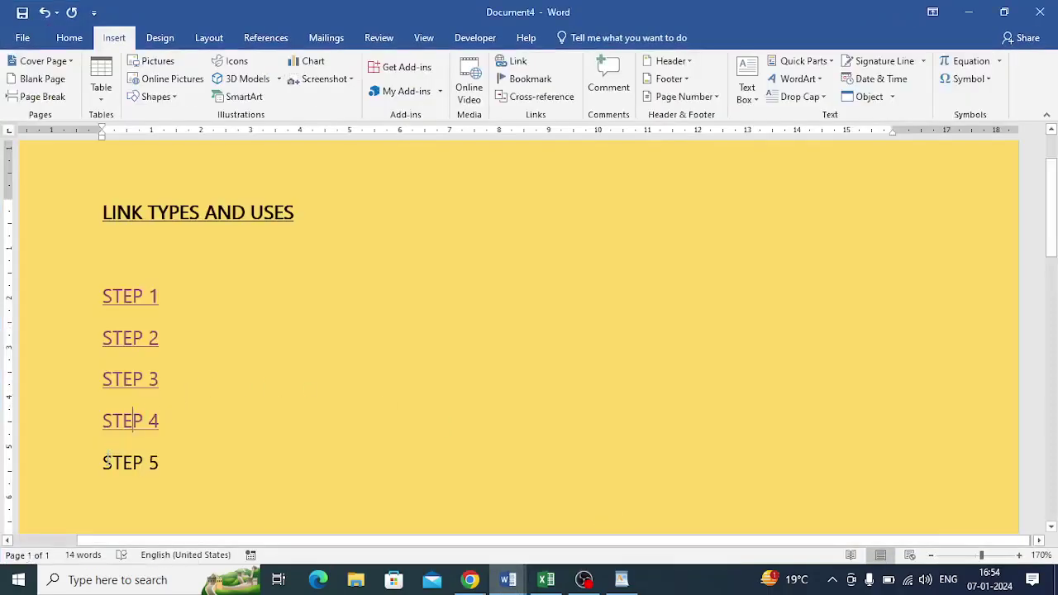
Add a new empty line below STEP 5.
{"action": "left_click_drag", "start_coordinate": [106, 463], "coordinate": [168, 466]}
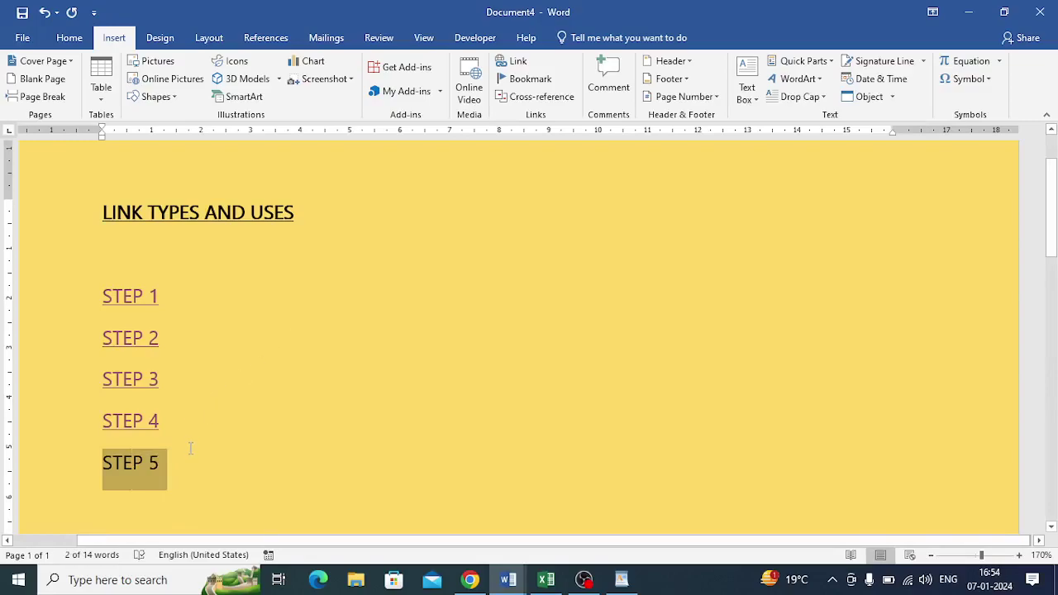
{"action": "scroll", "coordinate": [190, 448], "scroll_direction": "down", "scroll_amount": 1}
{"action": "left_click", "coordinate": [171, 413]}
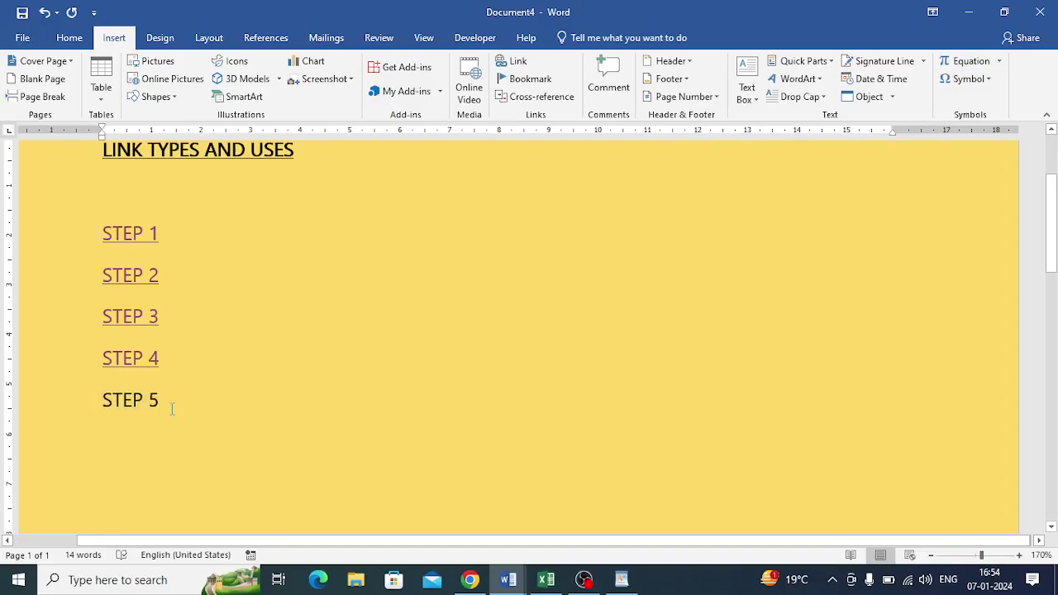
{"action": "key", "text": "Return"}
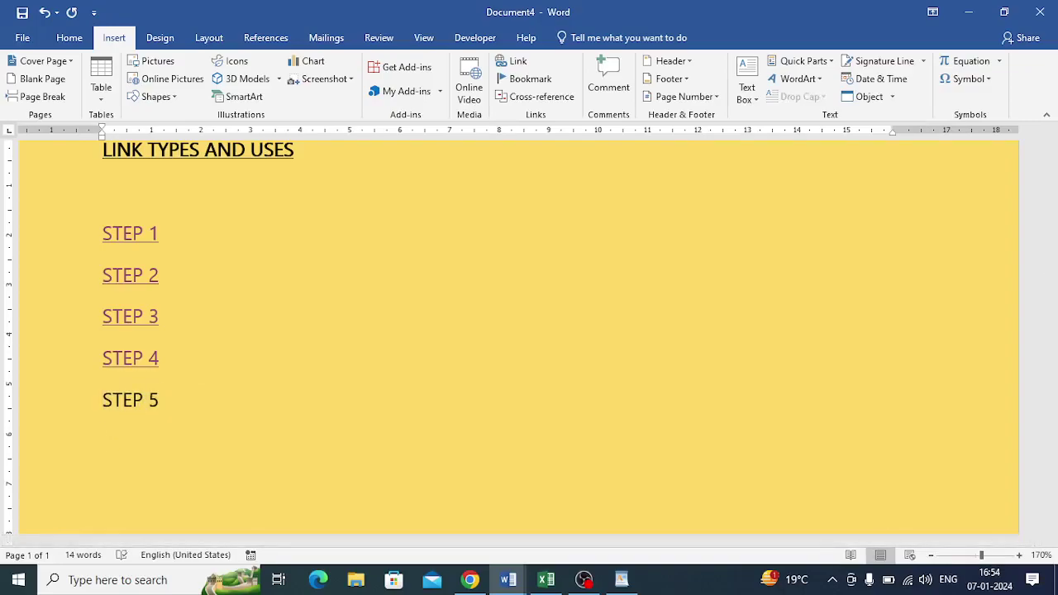
{"action": "scroll", "coordinate": [168, 278], "scroll_direction": "up", "scroll_amount": 2}
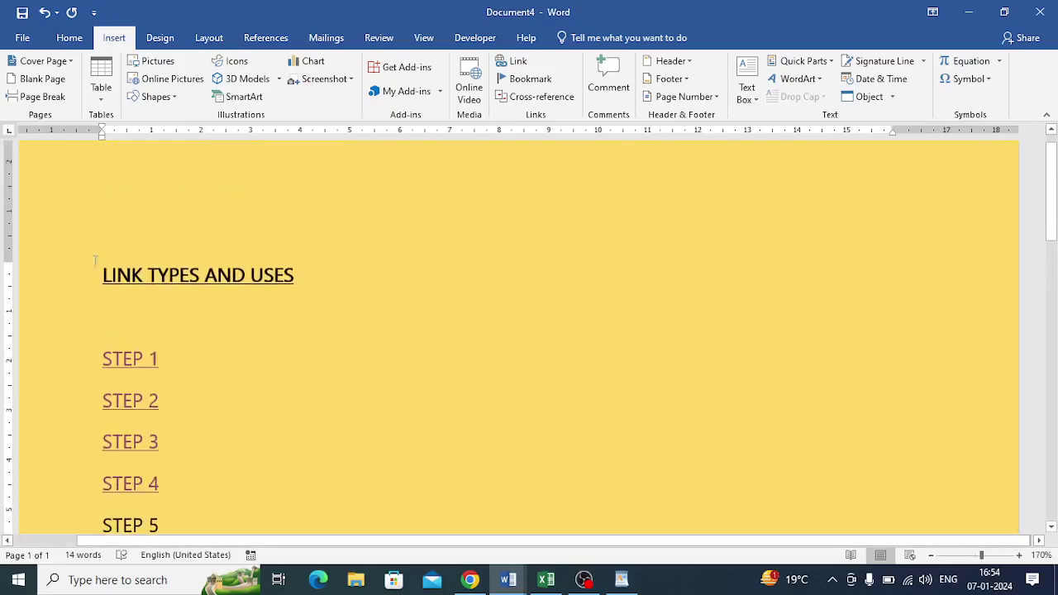
Bookmark the LINK TYPES AND USES heading with the name lk.
{"action": "left_click_drag", "start_coordinate": [101, 283], "coordinate": [271, 289]}
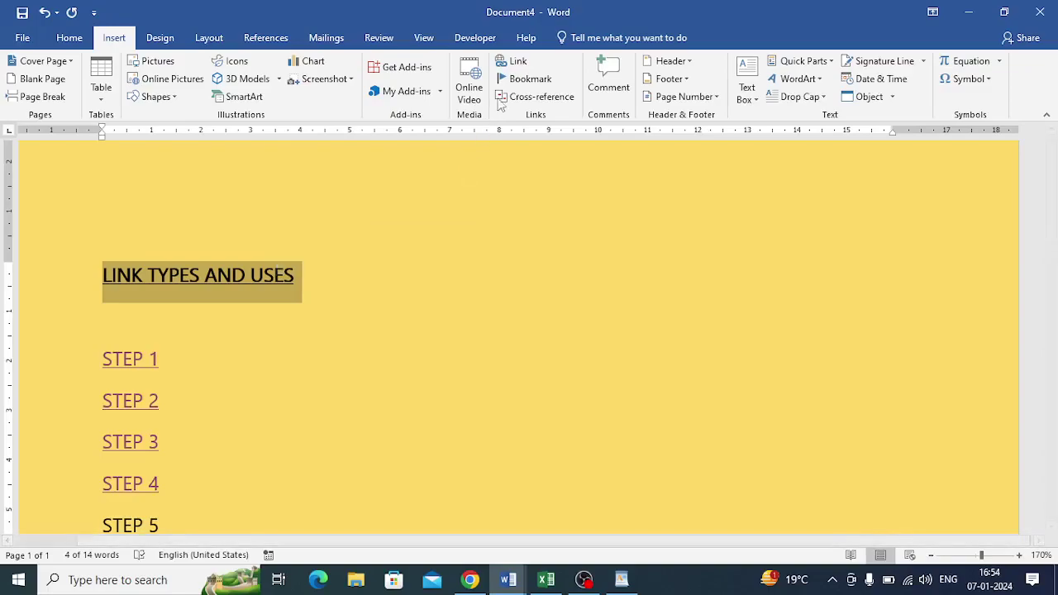
{"action": "left_click", "coordinate": [520, 80]}
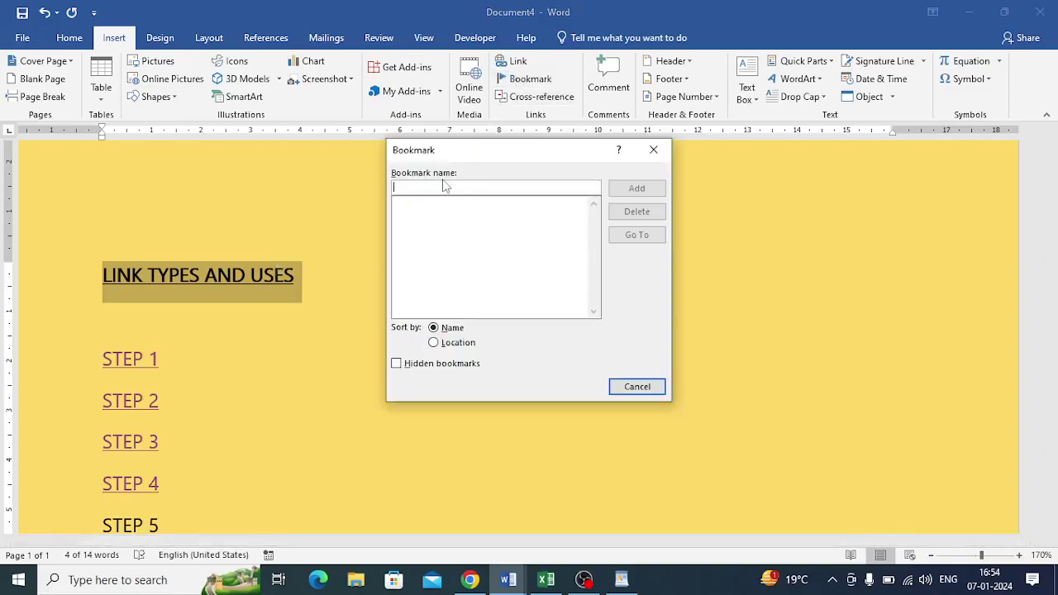
{"action": "type", "text": "lk"}
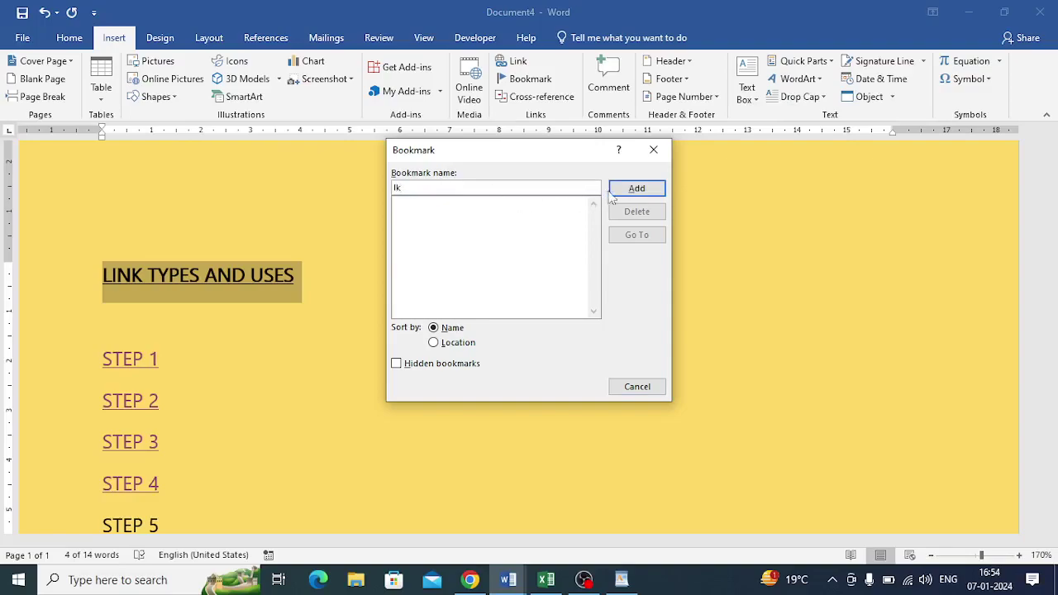
{"action": "left_click", "coordinate": [620, 189]}
{"action": "scroll", "coordinate": [337, 409], "scroll_direction": "down", "scroll_amount": 2}
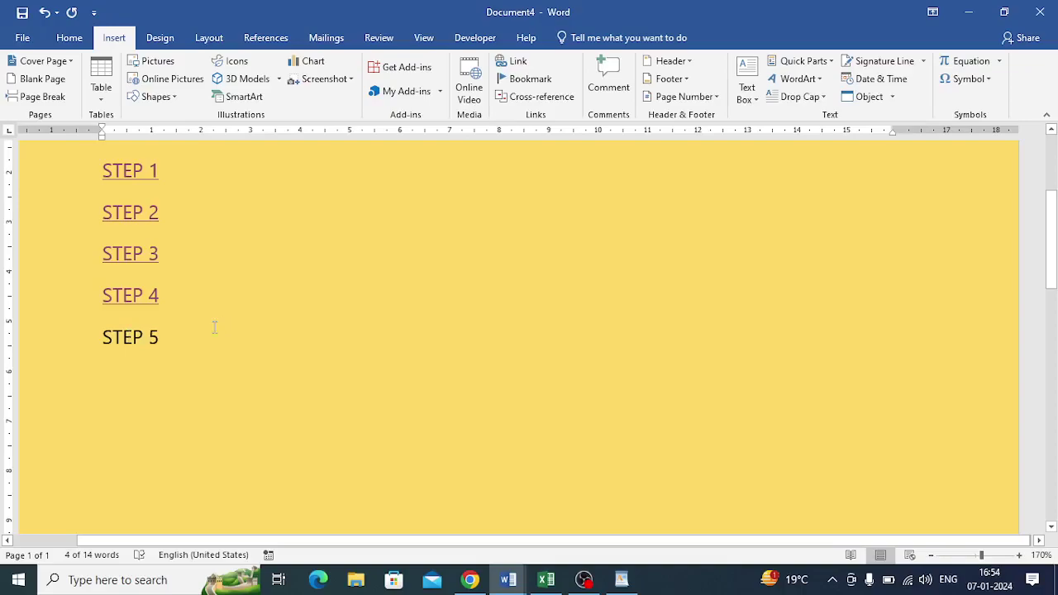
Link STEP 5 to the lk bookmark and test that it jumps to the heading.
{"action": "left_click_drag", "start_coordinate": [101, 337], "coordinate": [168, 338]}
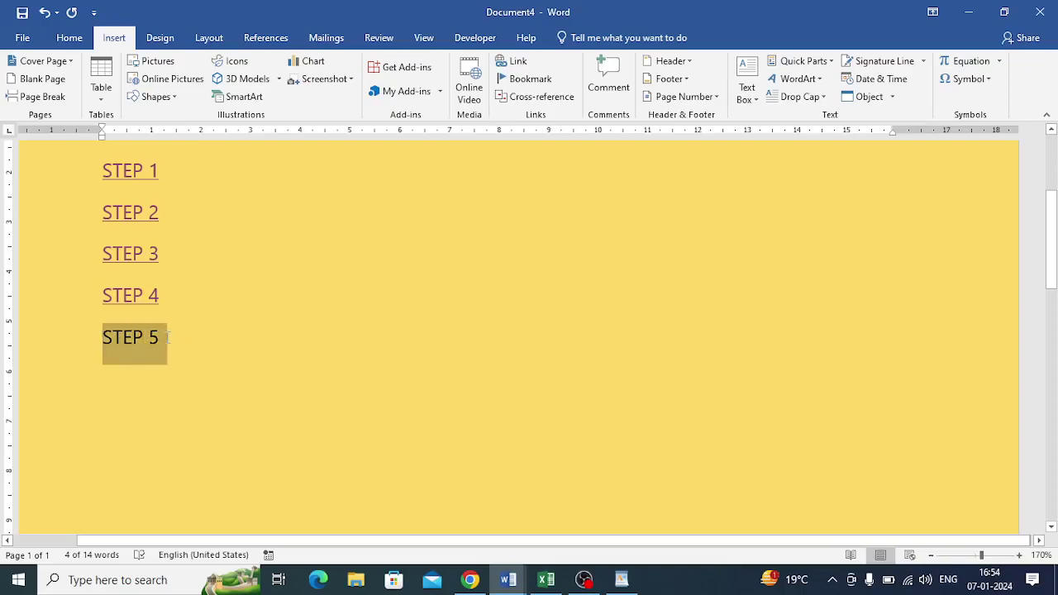
{"action": "left_click", "coordinate": [514, 63]}
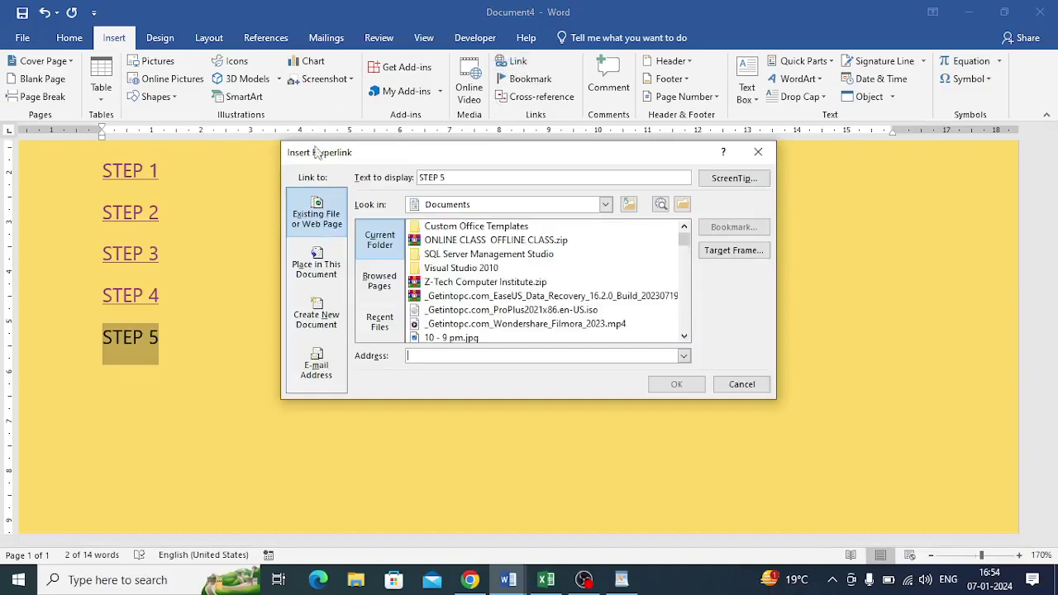
{"action": "left_click", "coordinate": [333, 268]}
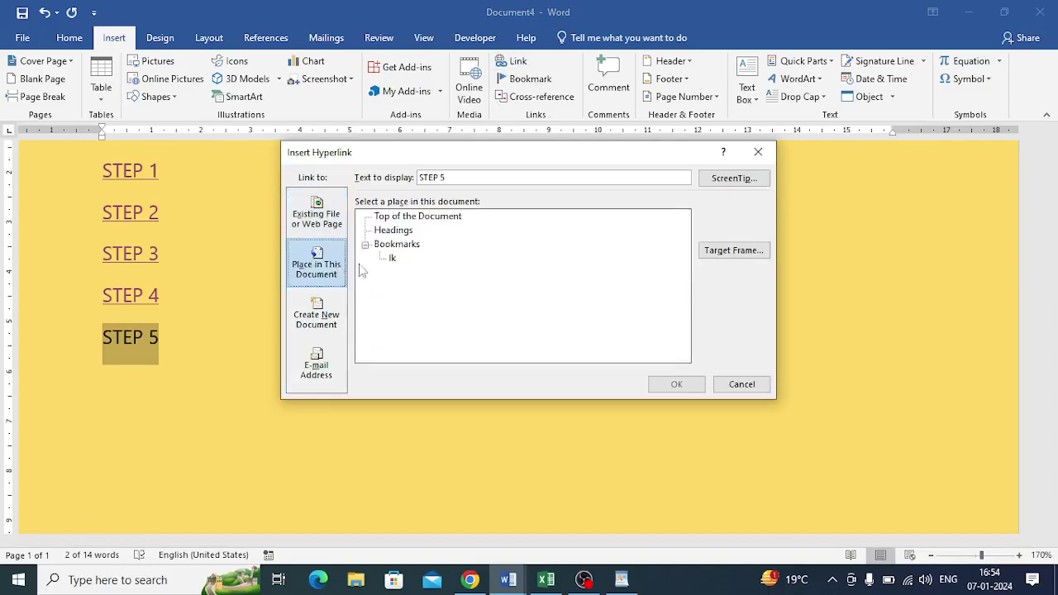
{"action": "left_click", "coordinate": [393, 258]}
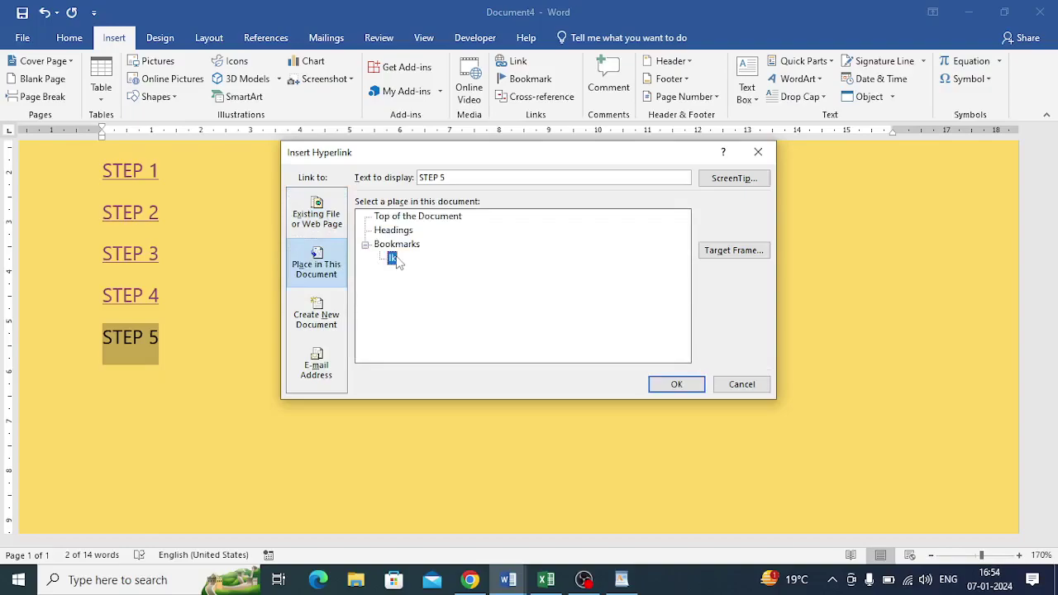
{"action": "left_click", "coordinate": [676, 385]}
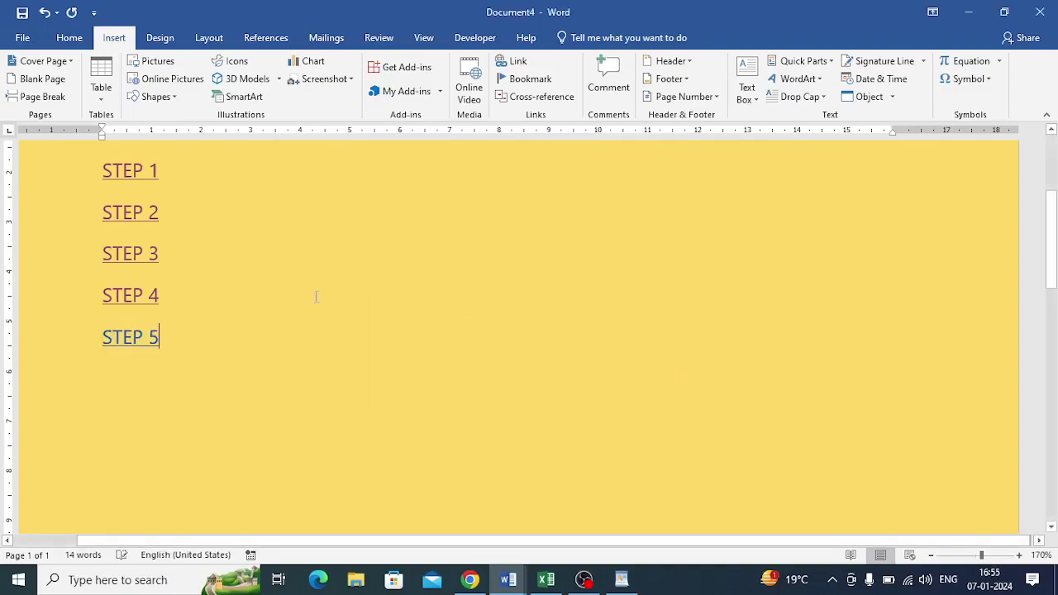
{"action": "left_click", "coordinate": [136, 336], "text": "ctrl"}
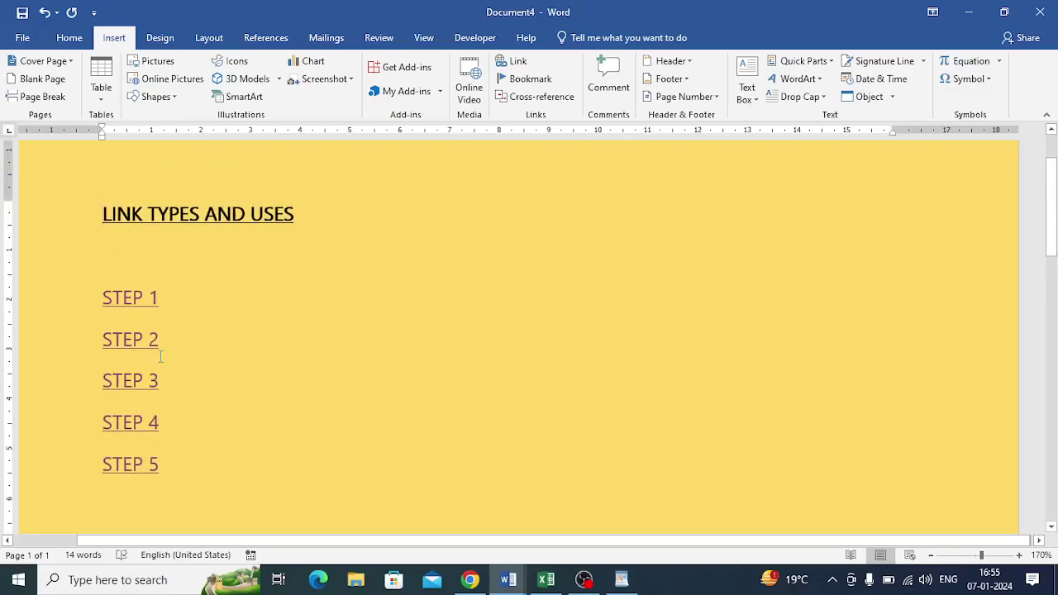
{"action": "left_click", "coordinate": [162, 465]}
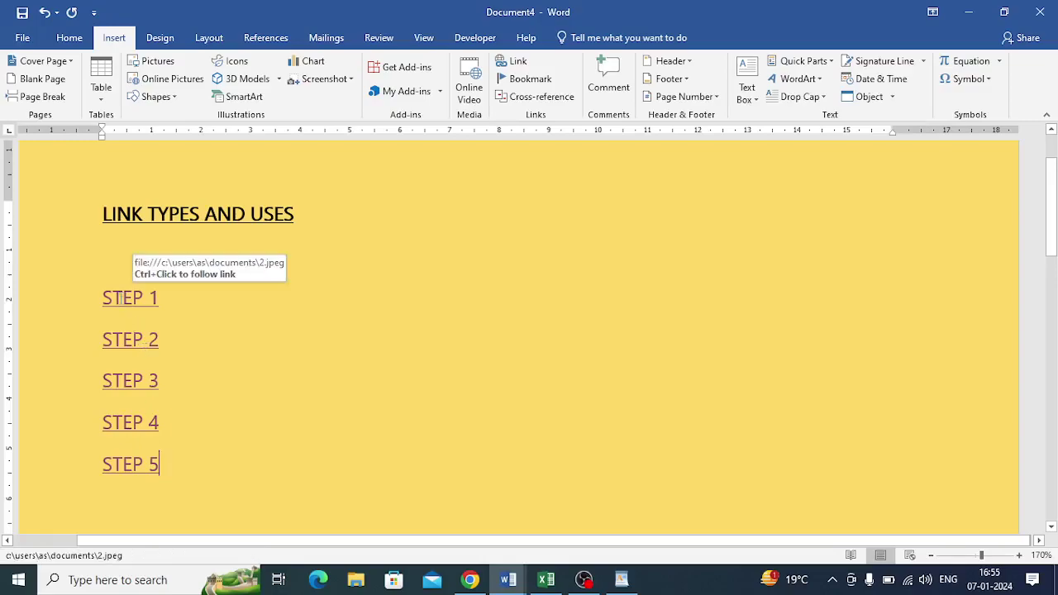
Remove the hyperlinks from STEP 1 and STEP 2.
{"action": "right_click", "coordinate": [123, 298]}
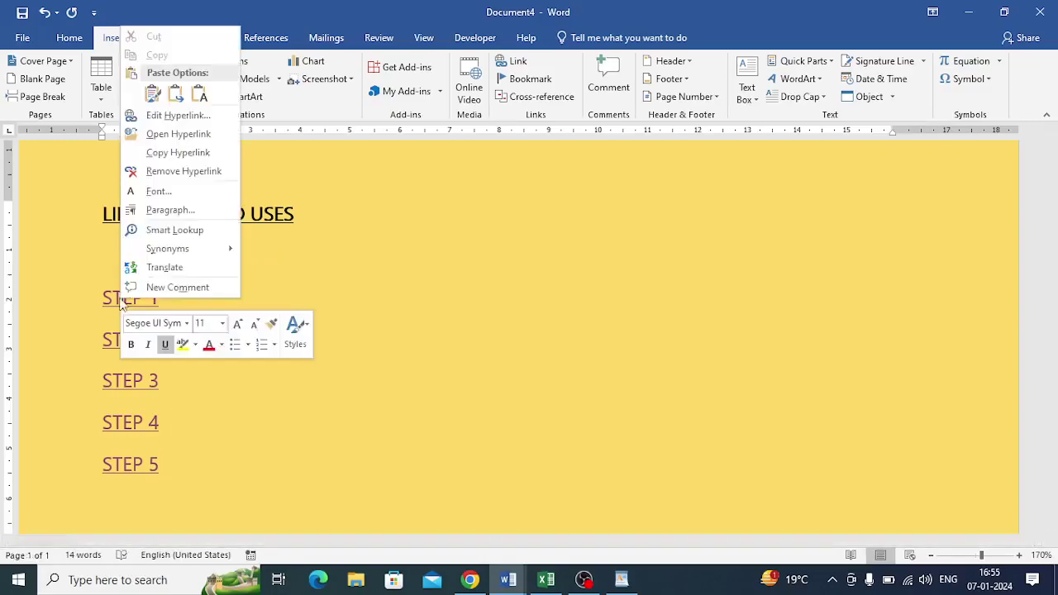
{"action": "left_click", "coordinate": [166, 171]}
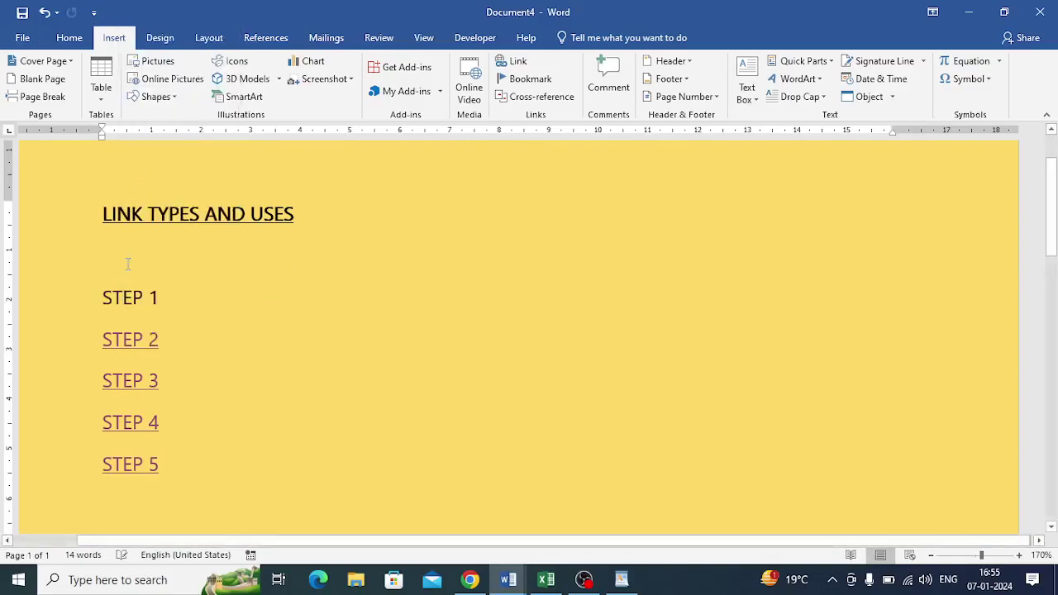
{"action": "right_click", "coordinate": [116, 343]}
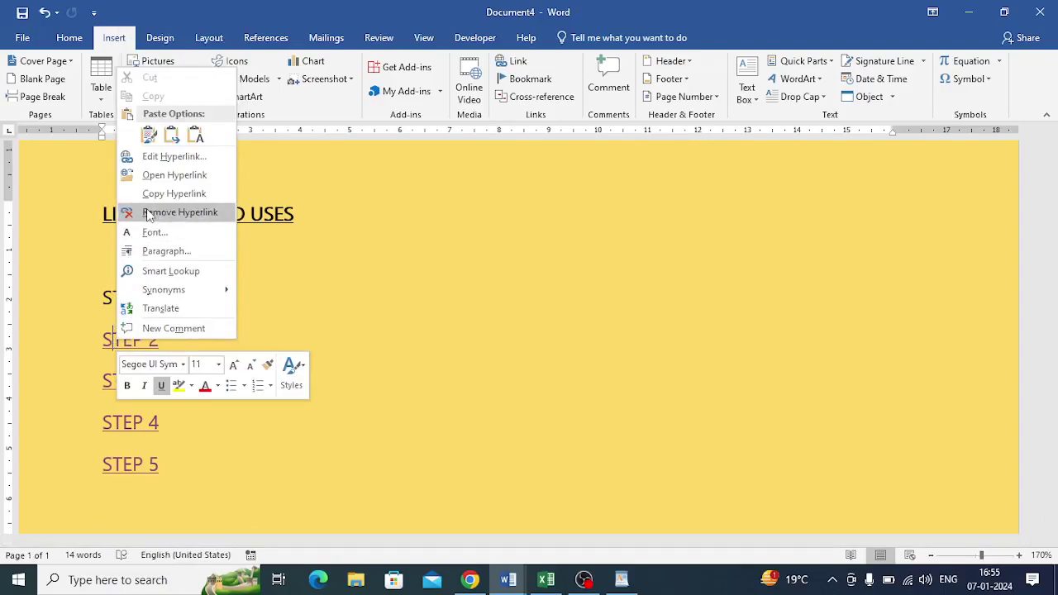
{"action": "left_click", "coordinate": [149, 213]}
Remove the hyperlink from STEP 3.
{"action": "left_click_drag", "start_coordinate": [104, 382], "coordinate": [161, 454]}
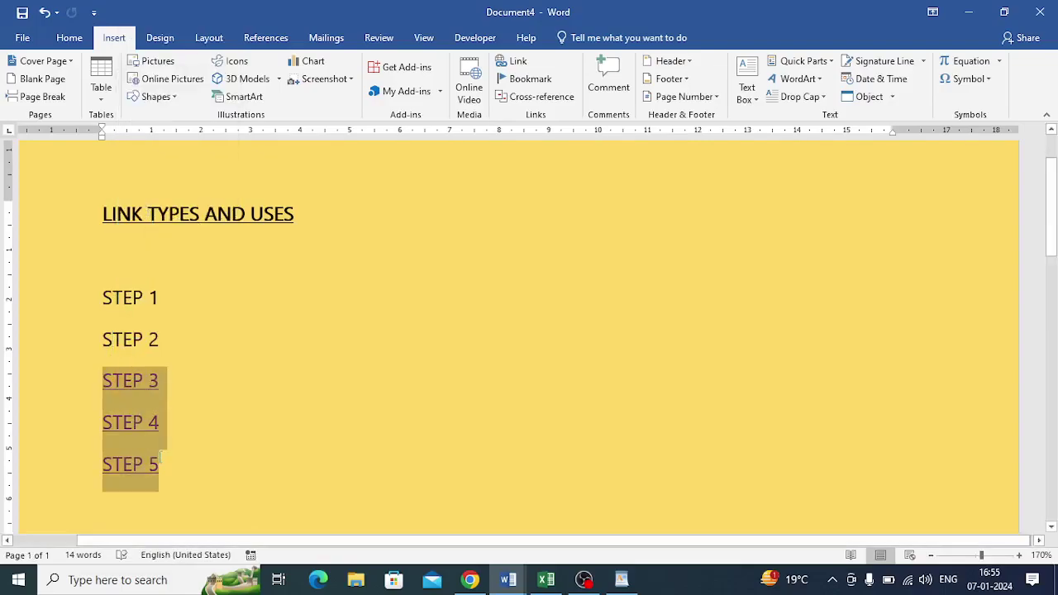
{"action": "right_click", "coordinate": [133, 382]}
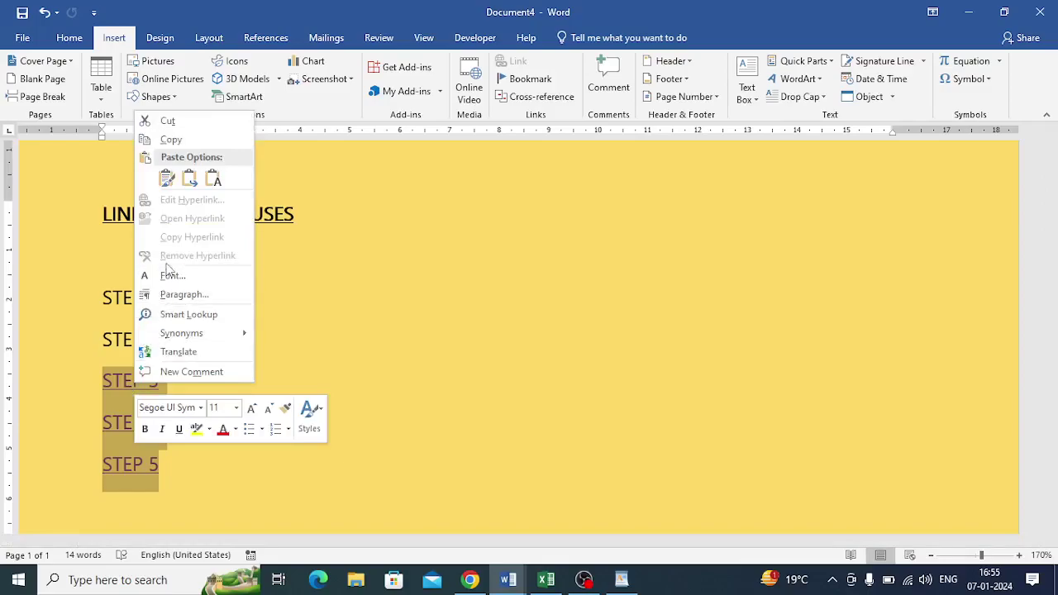
{"action": "left_click", "coordinate": [364, 364]}
{"action": "left_click", "coordinate": [221, 405]}
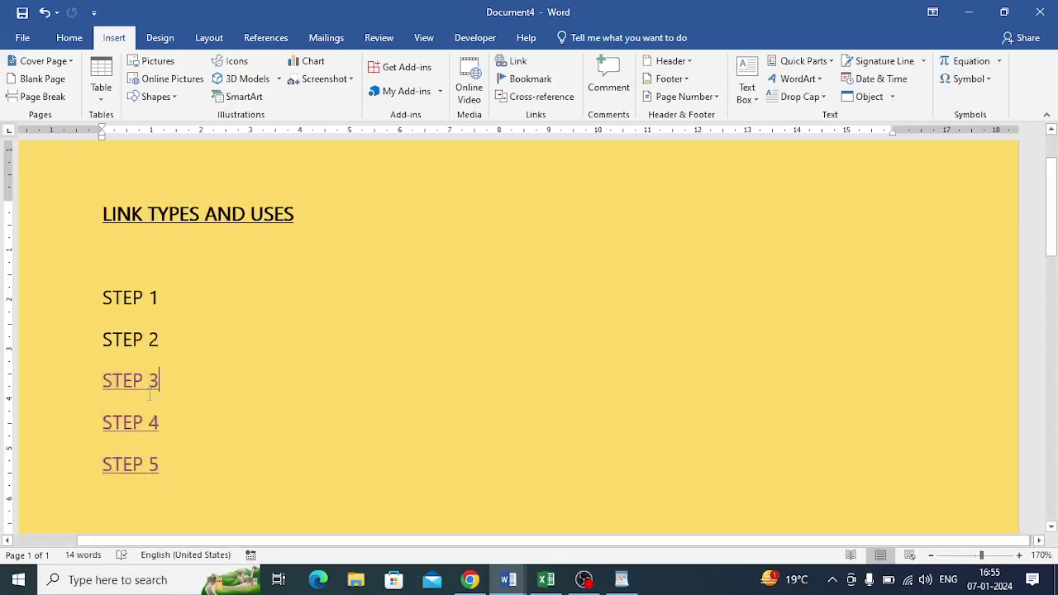
{"action": "left_click_drag", "start_coordinate": [107, 380], "coordinate": [153, 381]}
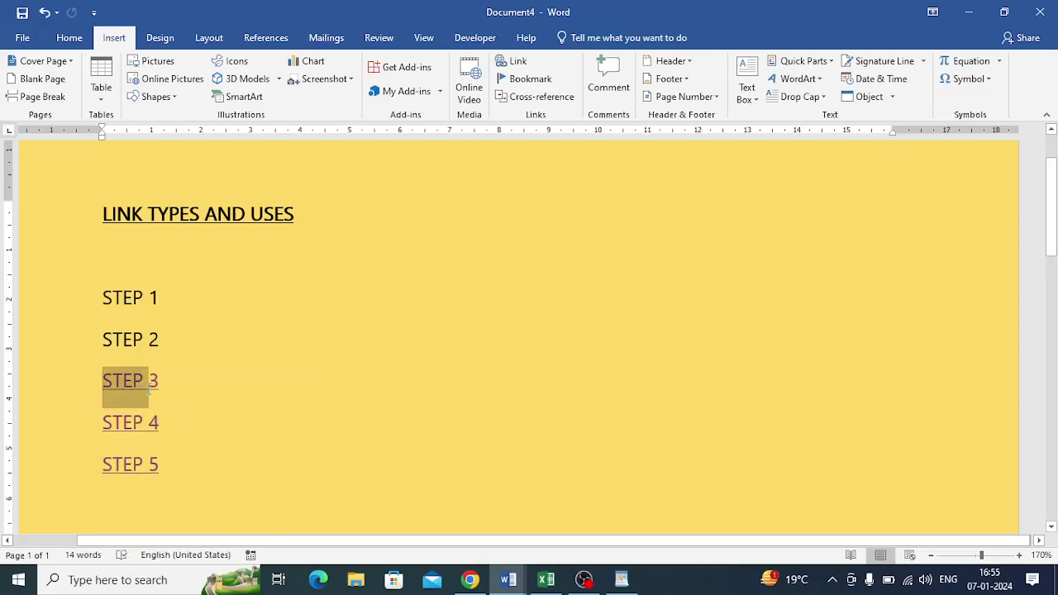
{"action": "left_click", "coordinate": [193, 401]}
{"action": "right_click", "coordinate": [144, 380]}
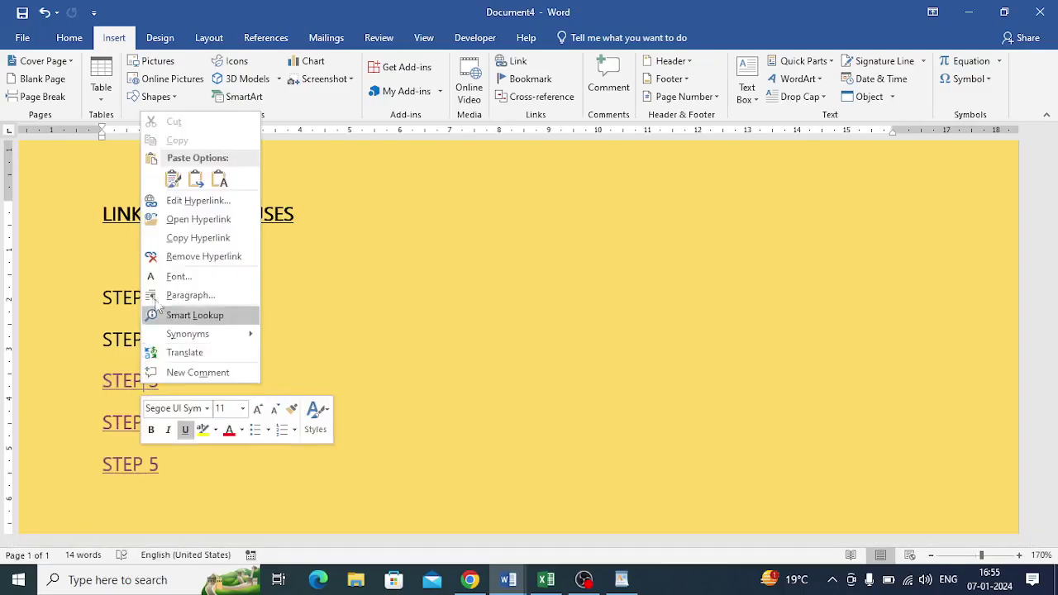
{"action": "left_click", "coordinate": [164, 257]}
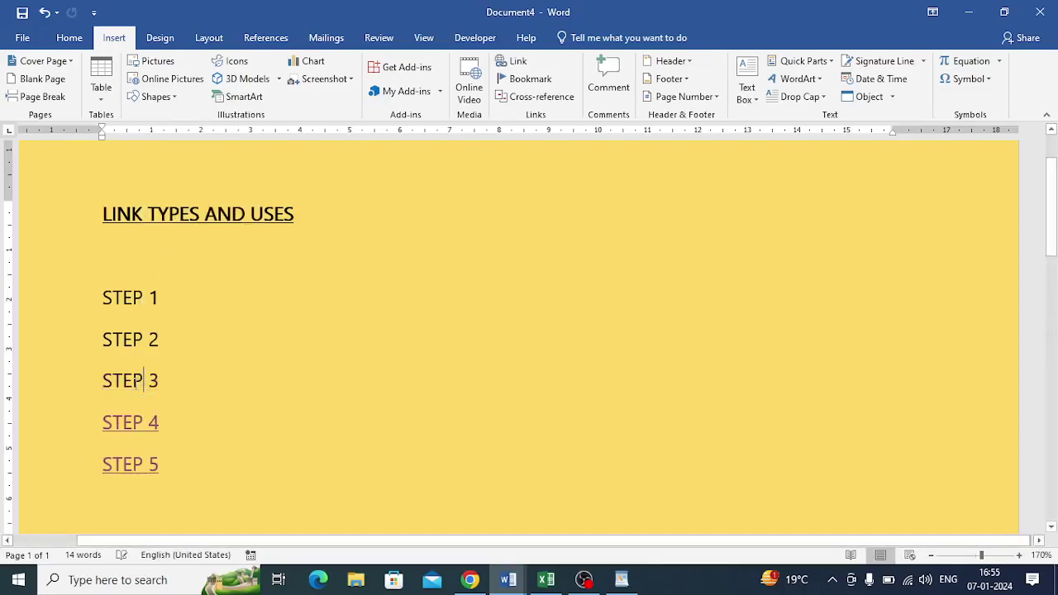
Remove the hyperlinks from STEP 4 and STEP 5.
{"action": "right_click", "coordinate": [133, 423]}
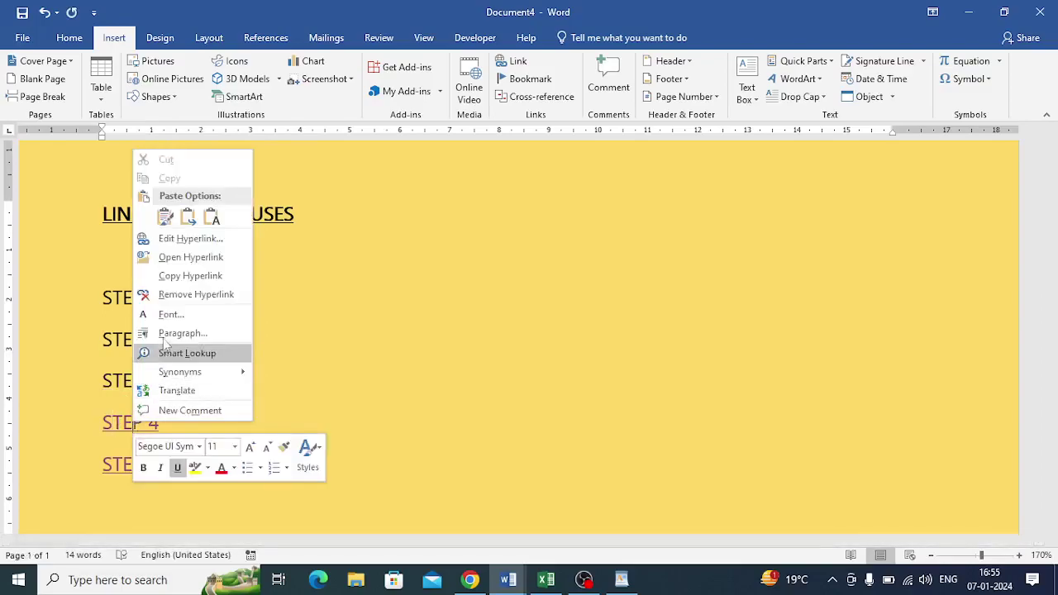
{"action": "left_click", "coordinate": [172, 295]}
{"action": "right_click", "coordinate": [145, 468]}
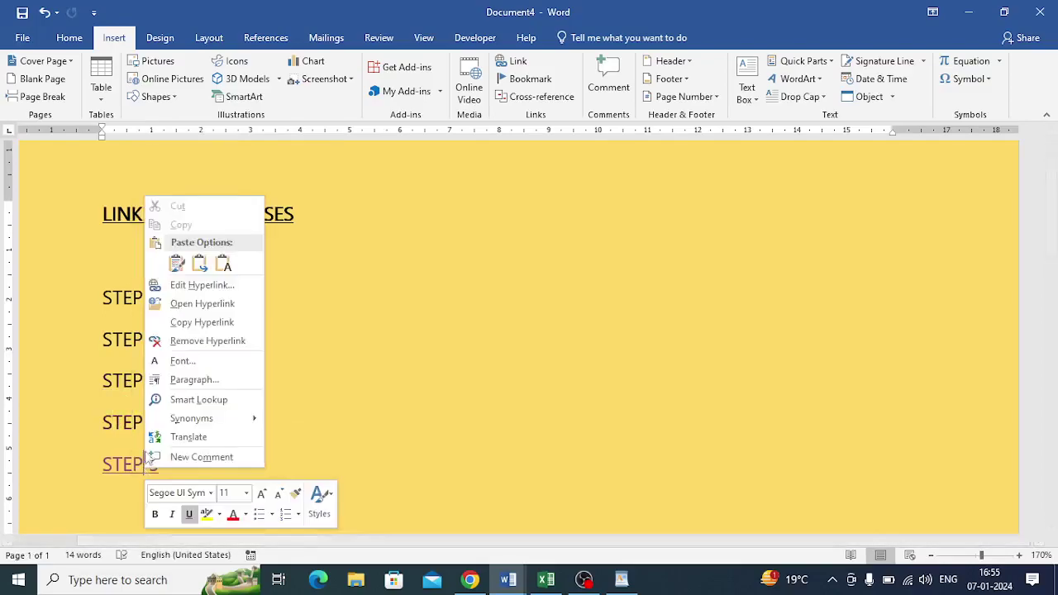
{"action": "left_click", "coordinate": [165, 340]}
{"action": "left_click", "coordinate": [166, 459]}
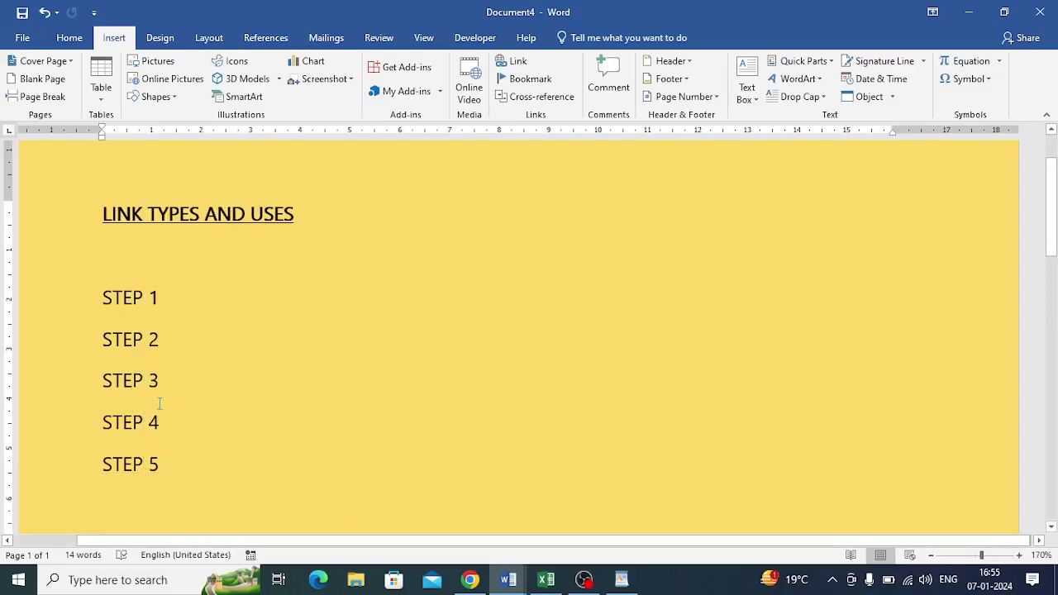
Link STEP 1 to a newly created blank document named n, close n.docx, then follow the link.
{"action": "left_click_drag", "start_coordinate": [100, 301], "coordinate": [184, 304]}
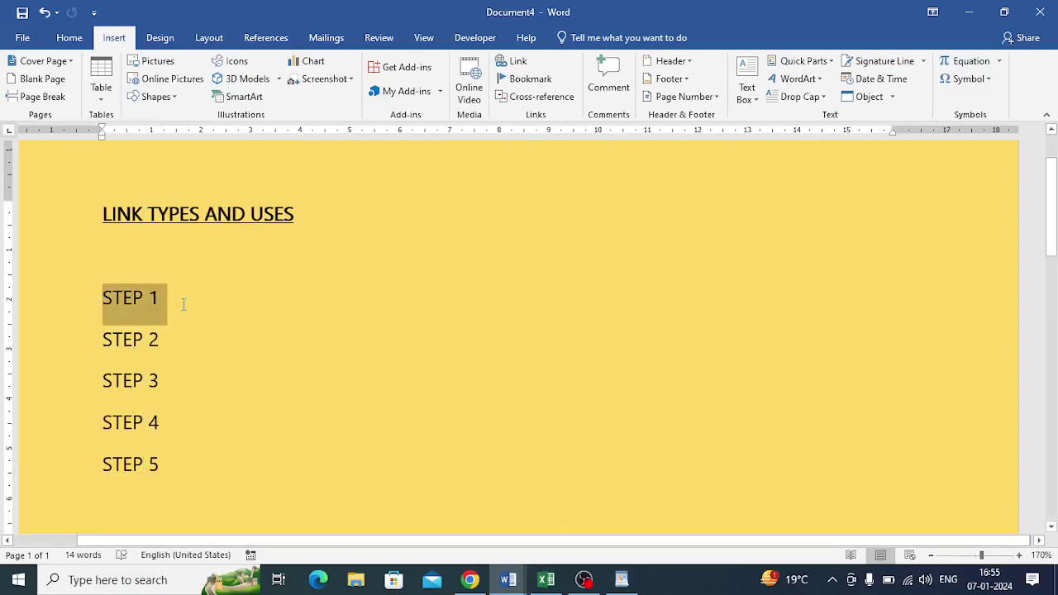
{"action": "left_click", "coordinate": [513, 65]}
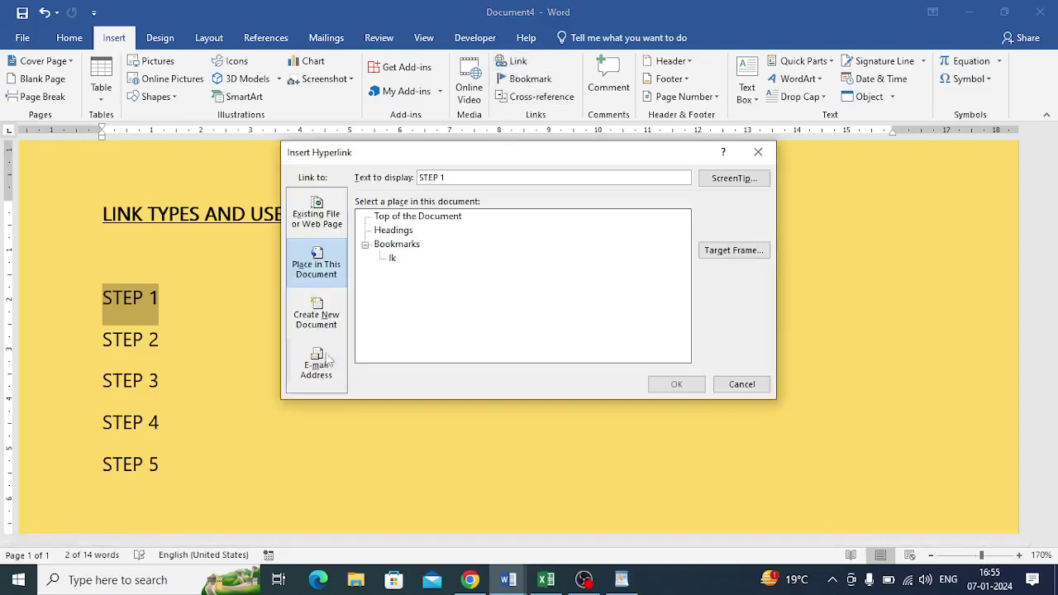
{"action": "left_click", "coordinate": [316, 324]}
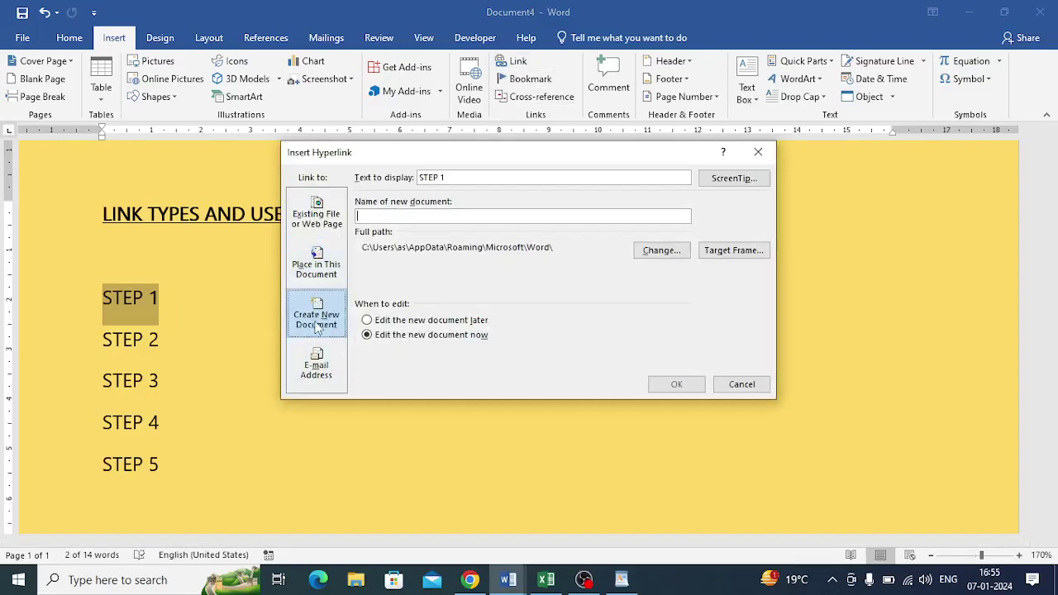
{"action": "left_click", "coordinate": [382, 215]}
{"action": "type", "text": "n"}
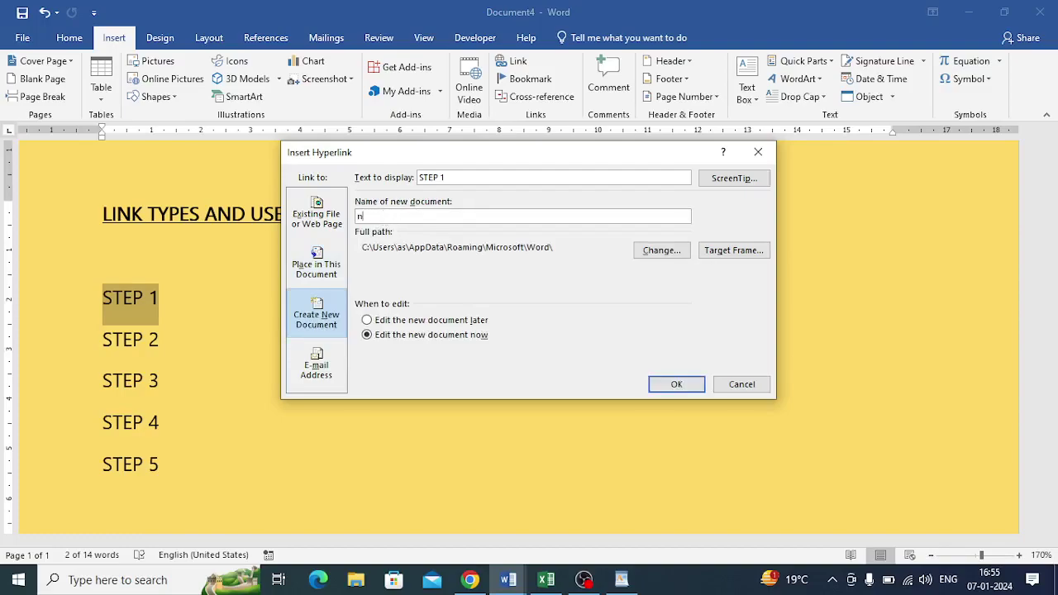
{"action": "left_click", "coordinate": [673, 383]}
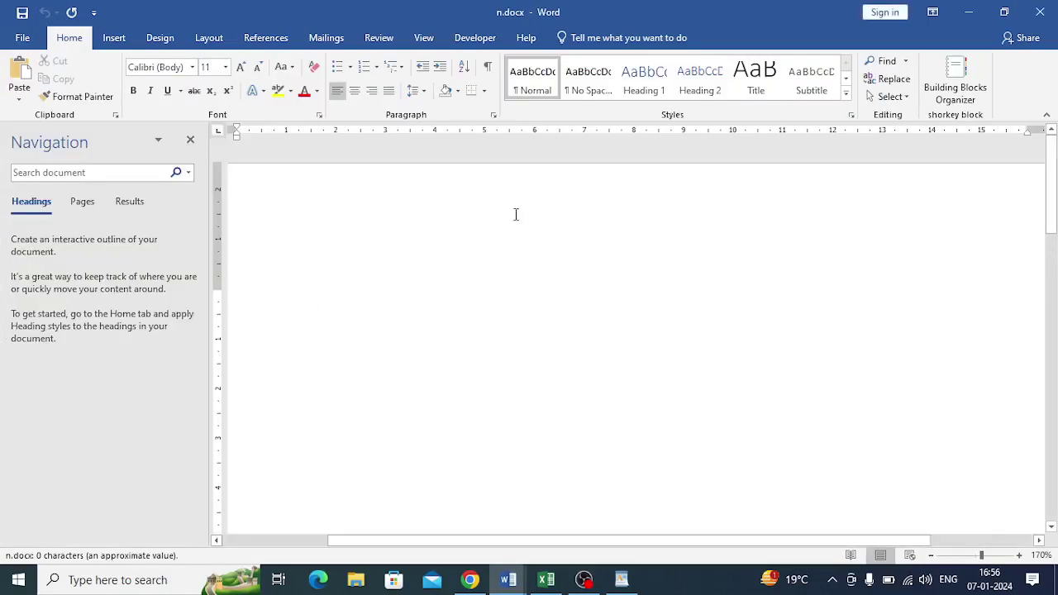
{"action": "left_click", "coordinate": [1040, 11]}
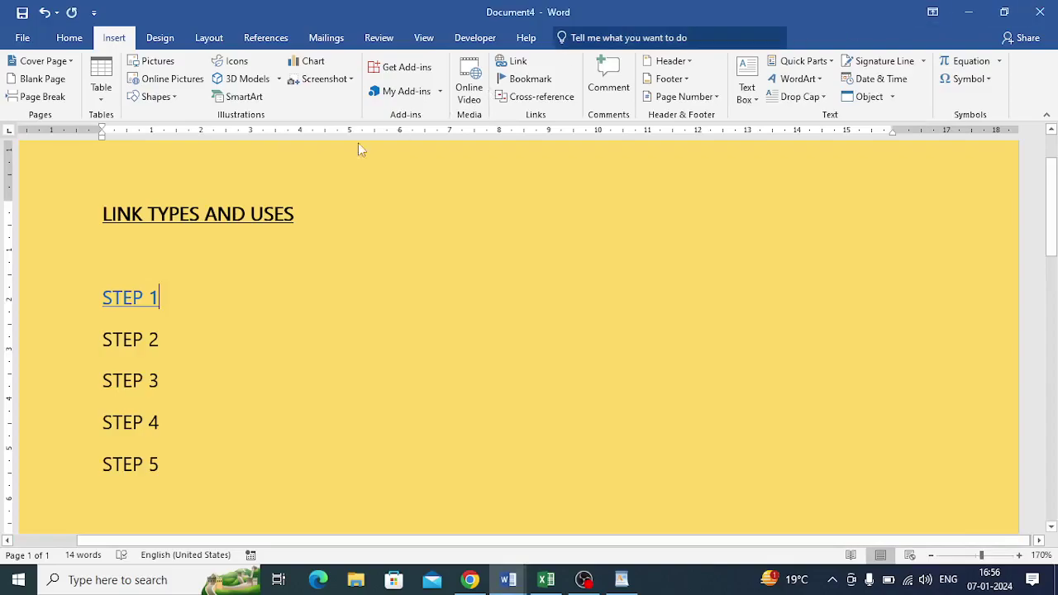
{"action": "left_click", "coordinate": [122, 303], "text": "ctrl"}
Allow the linked n.docx to open, type test text in it, and close it without saving.
{"action": "left_click", "coordinate": [574, 357]}
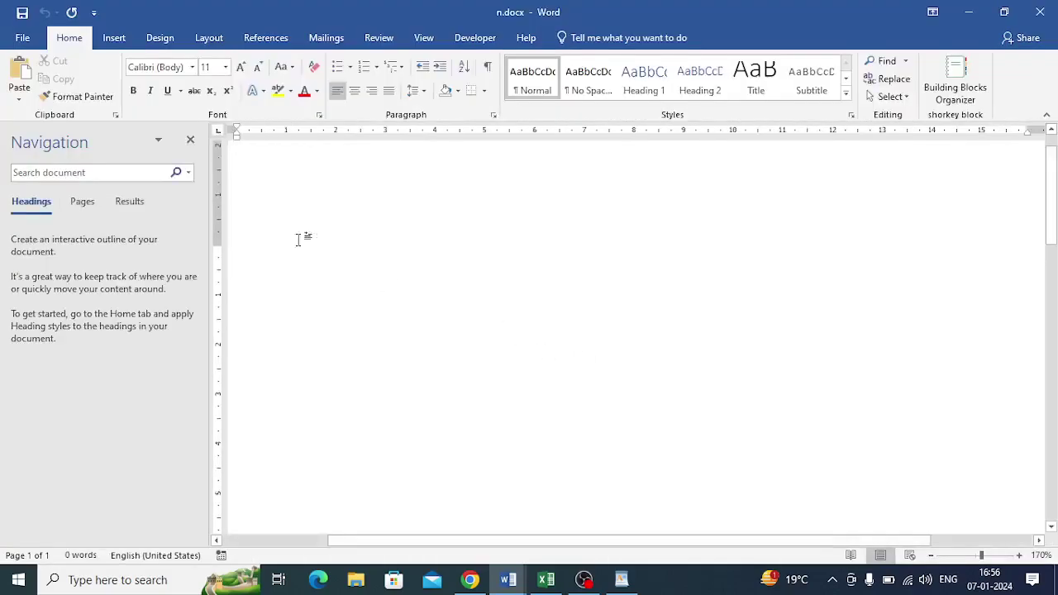
{"action": "left_click", "coordinate": [190, 139]}
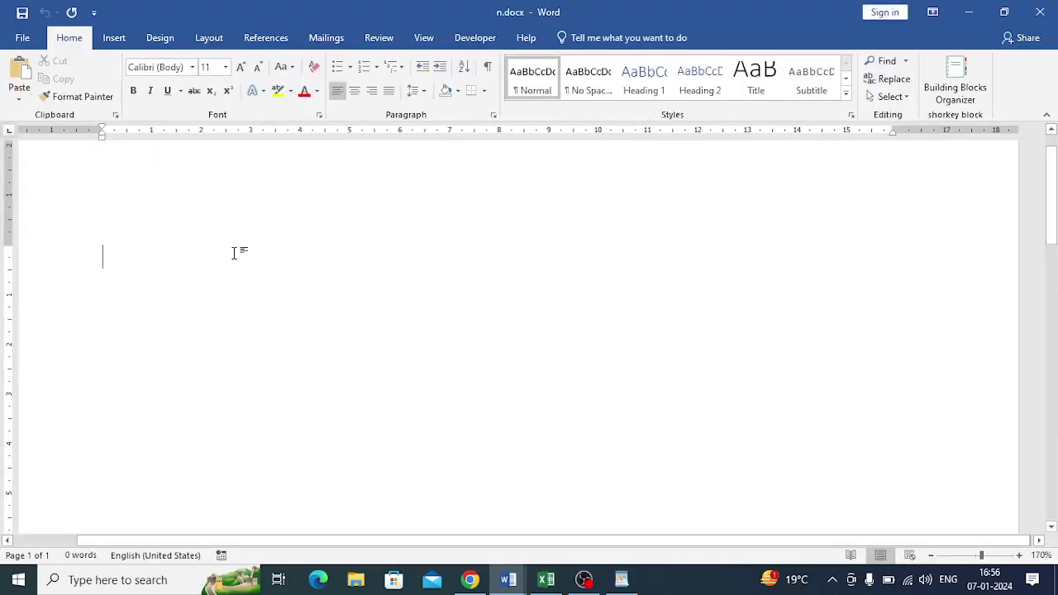
{"action": "type", "text": "fdfdfadfdffaf"}
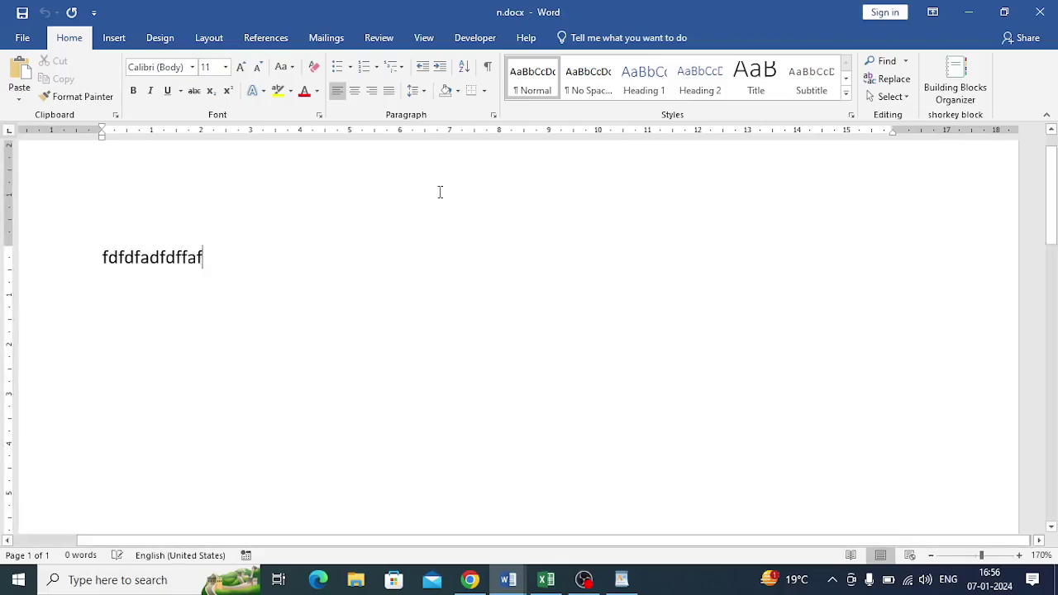
{"action": "left_click", "coordinate": [1040, 11]}
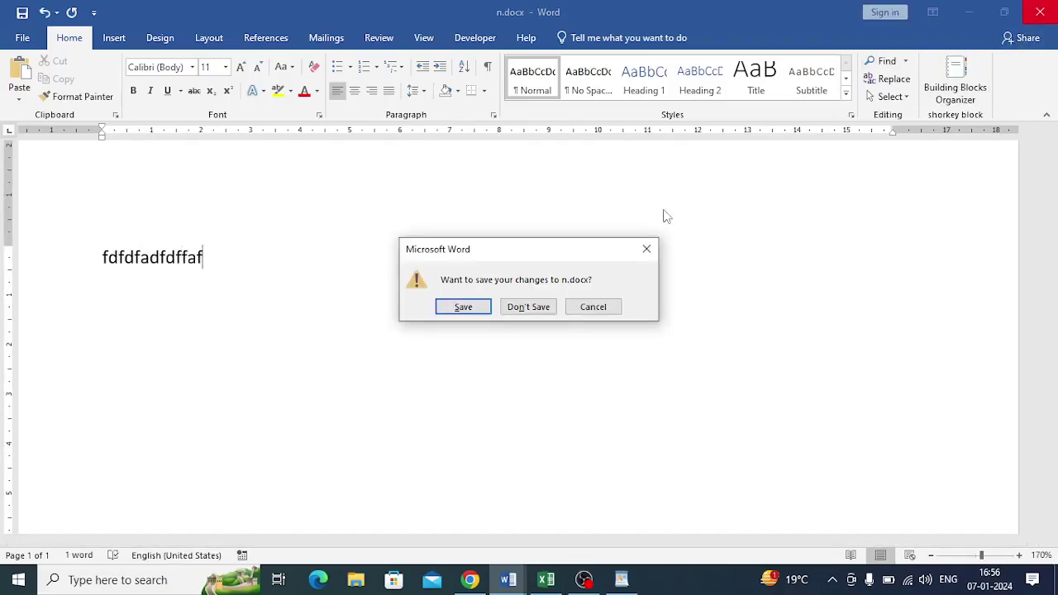
{"action": "left_click", "coordinate": [521, 313]}
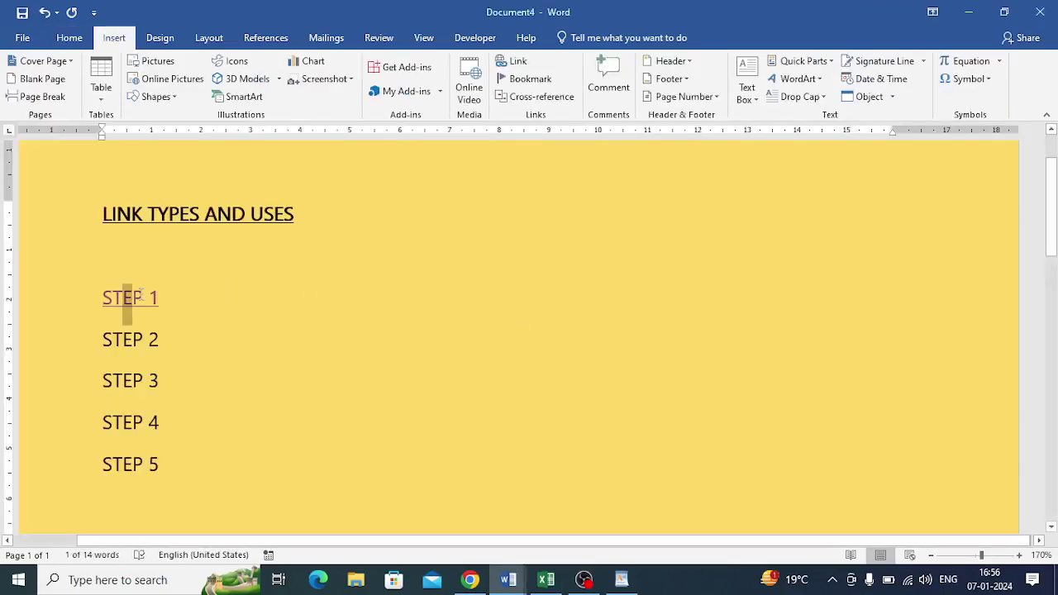
Turn STEP 2 into an e-mail hyperlink to the contact's Gmail address.
{"action": "left_click", "coordinate": [172, 298]}
{"action": "left_click_drag", "start_coordinate": [101, 340], "coordinate": [169, 347]}
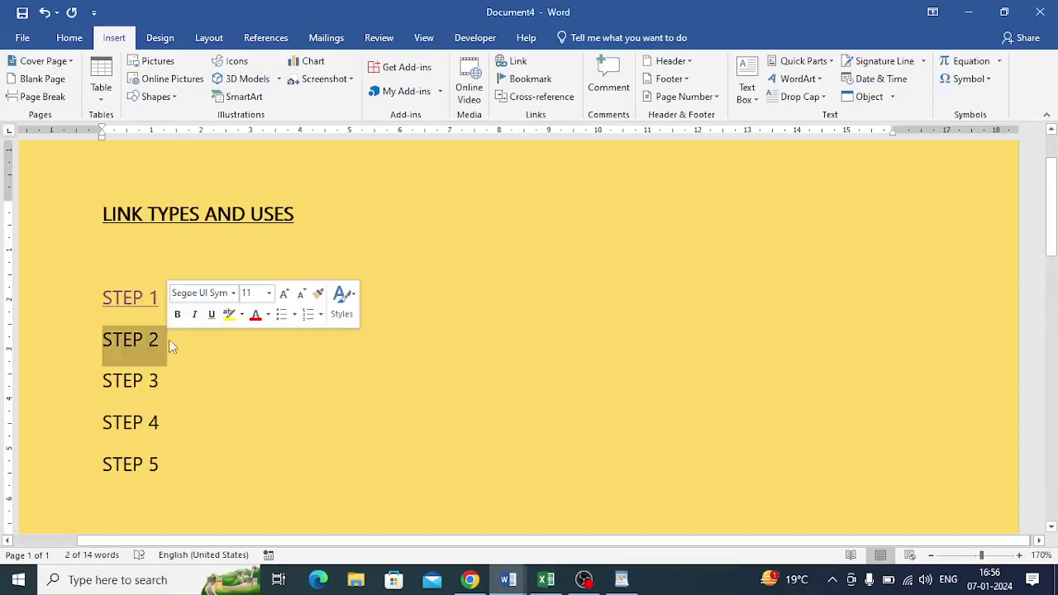
{"action": "left_click", "coordinate": [516, 64]}
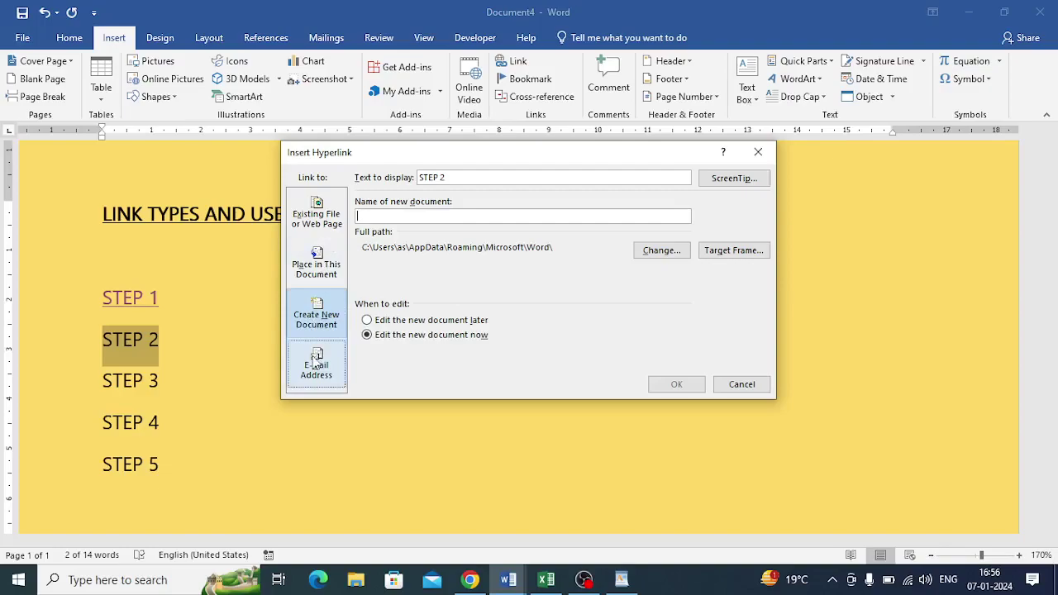
{"action": "left_click", "coordinate": [315, 362]}
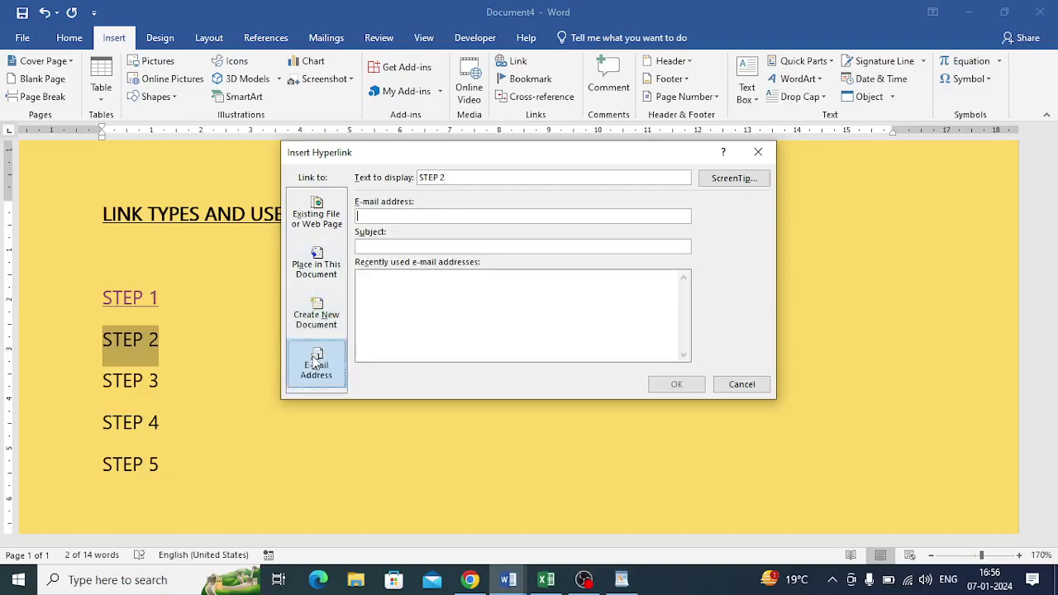
{"action": "left_click", "coordinate": [361, 217]}
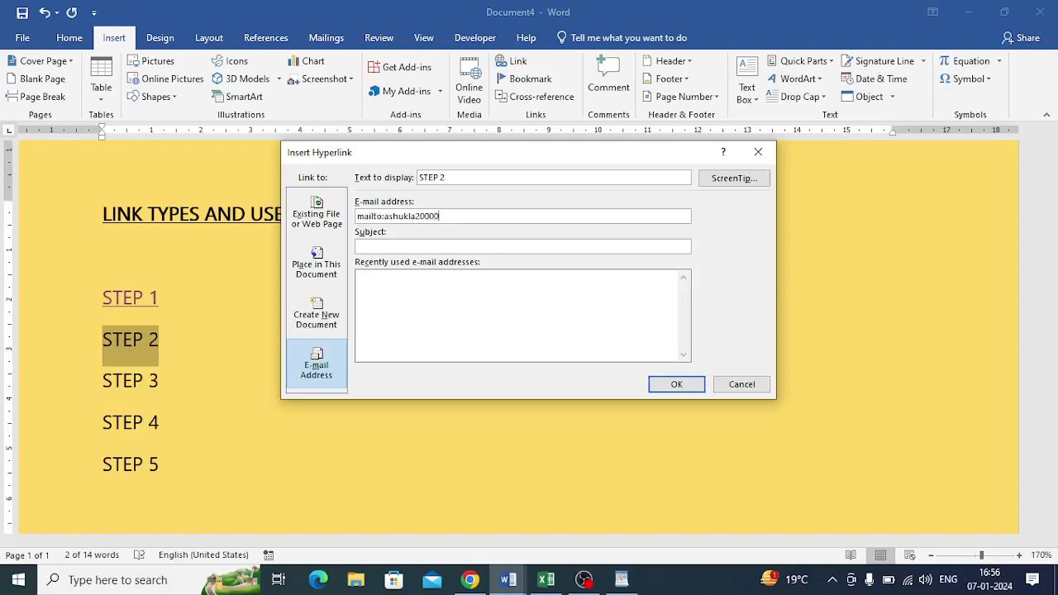
{"action": "left_click", "coordinate": [676, 385]}
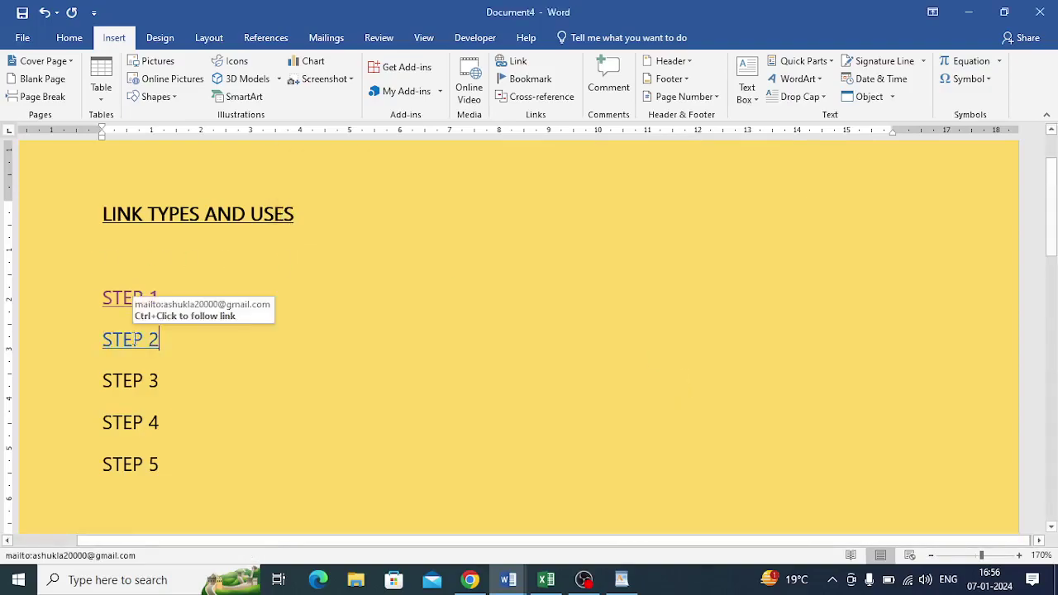
Follow the STEP 2 link and add a Google account in Mail using the account e-mail and password.
{"action": "left_click", "coordinate": [135, 345], "text": "ctrl"}
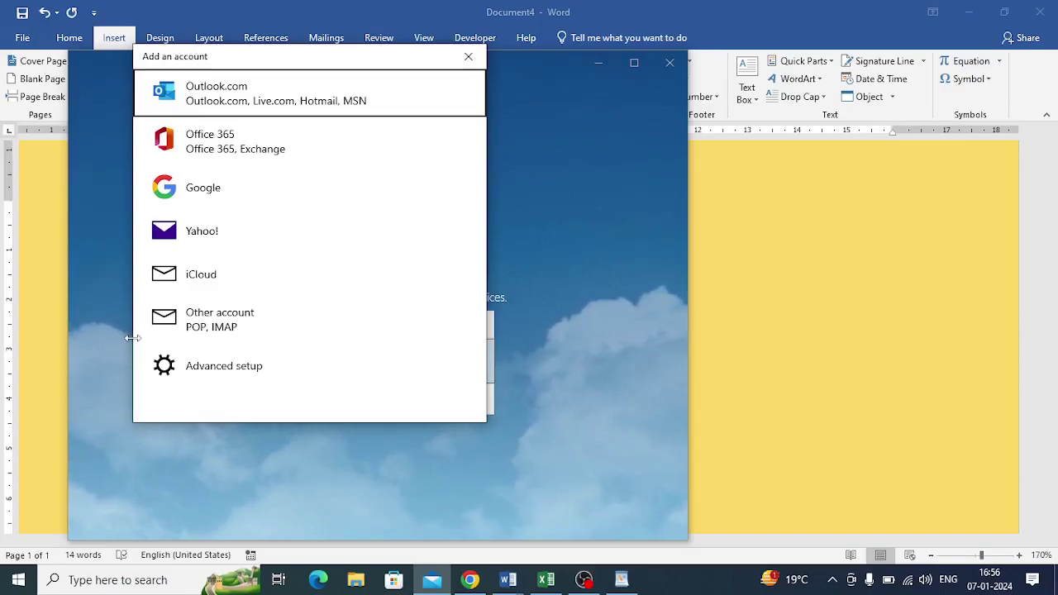
{"action": "left_click", "coordinate": [198, 199]}
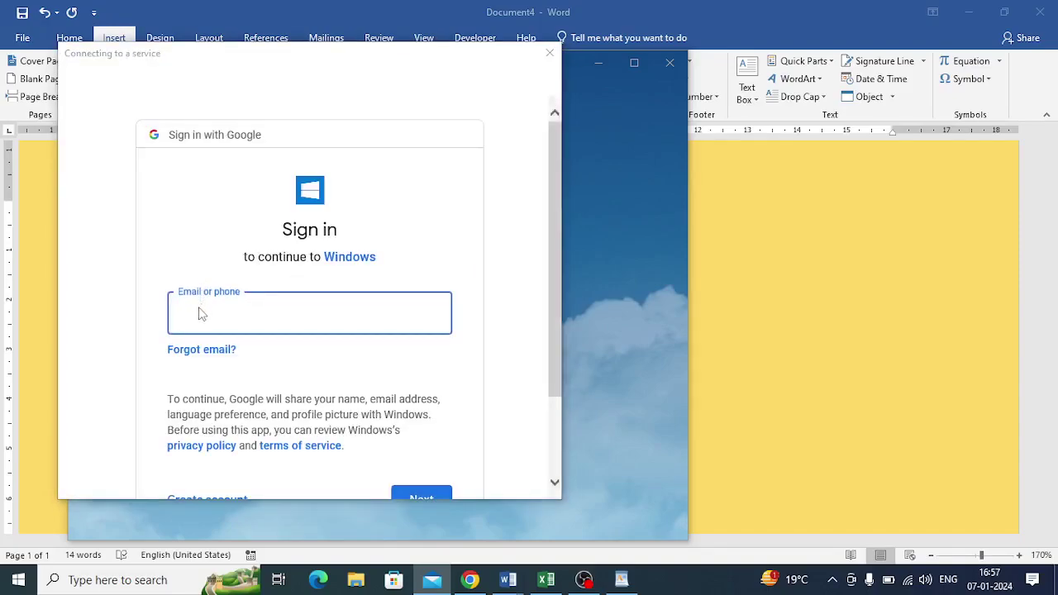
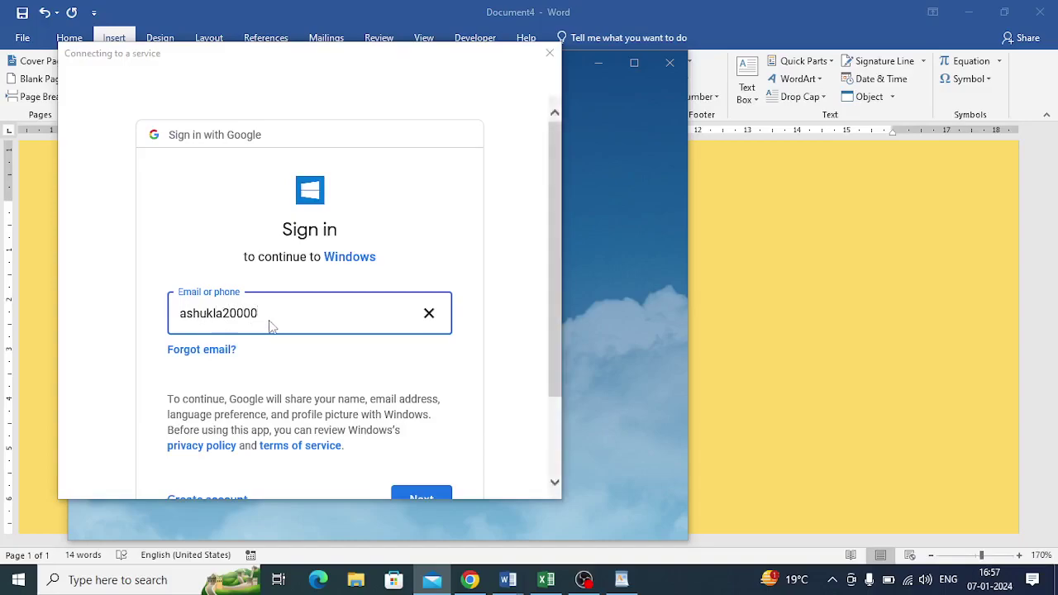
{"action": "left_click", "coordinate": [421, 496]}
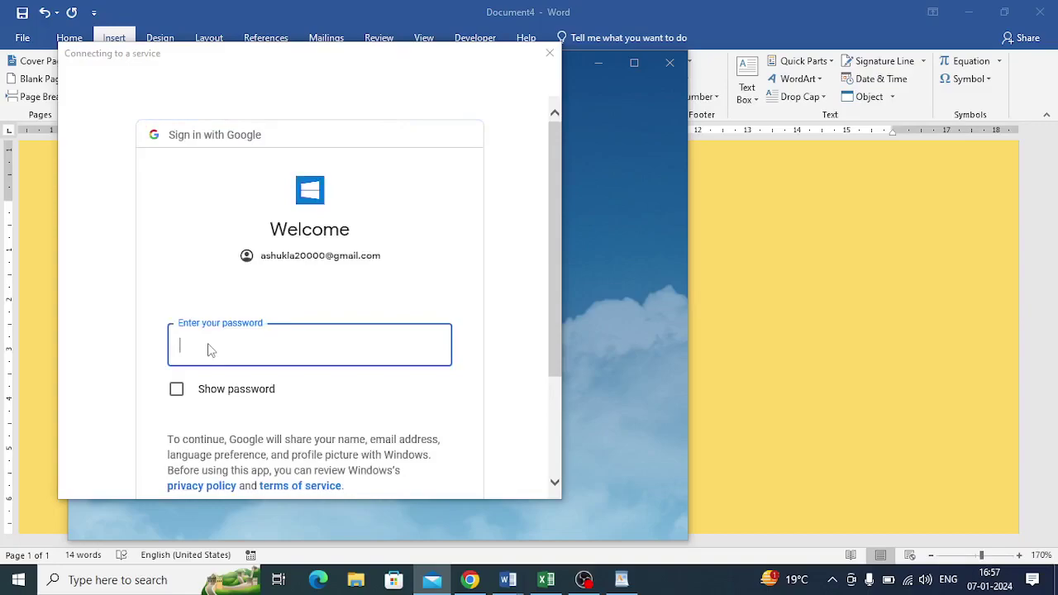
{"action": "type", "text": "••••••"}
{"action": "key", "text": "Return"}
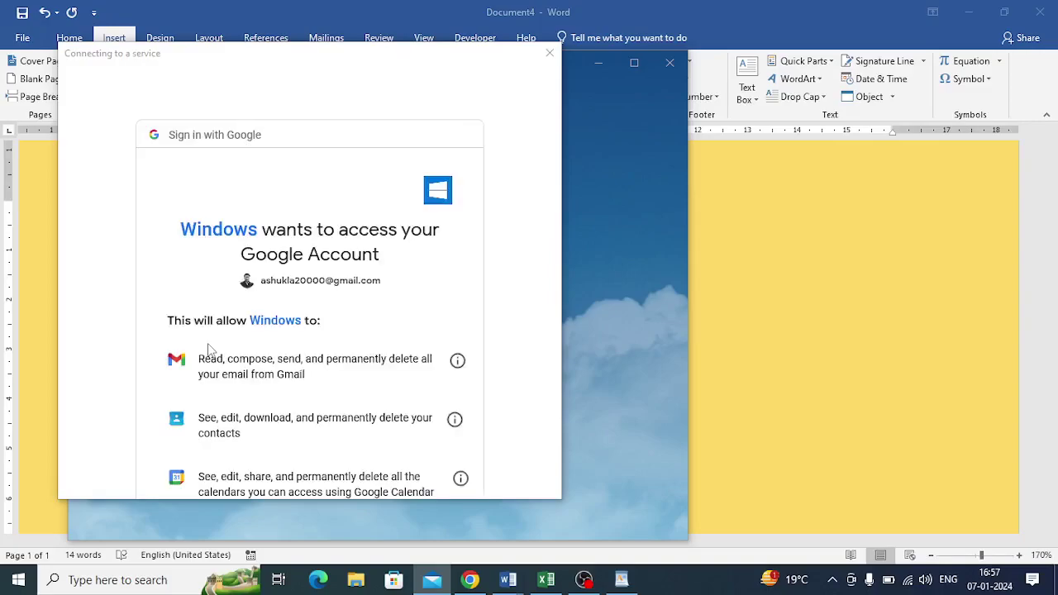
{"action": "scroll", "coordinate": [259, 348], "scroll_direction": "down", "scroll_amount": 4}
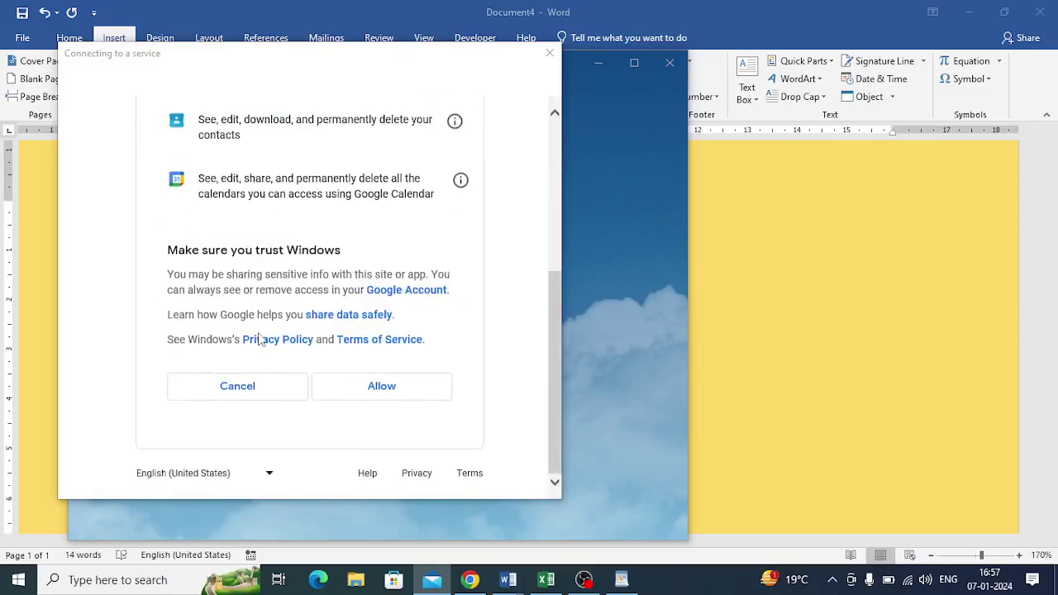
Grant Windows access to the Google account and finish sign-in with sender name 'check'.
{"action": "left_click", "coordinate": [413, 396]}
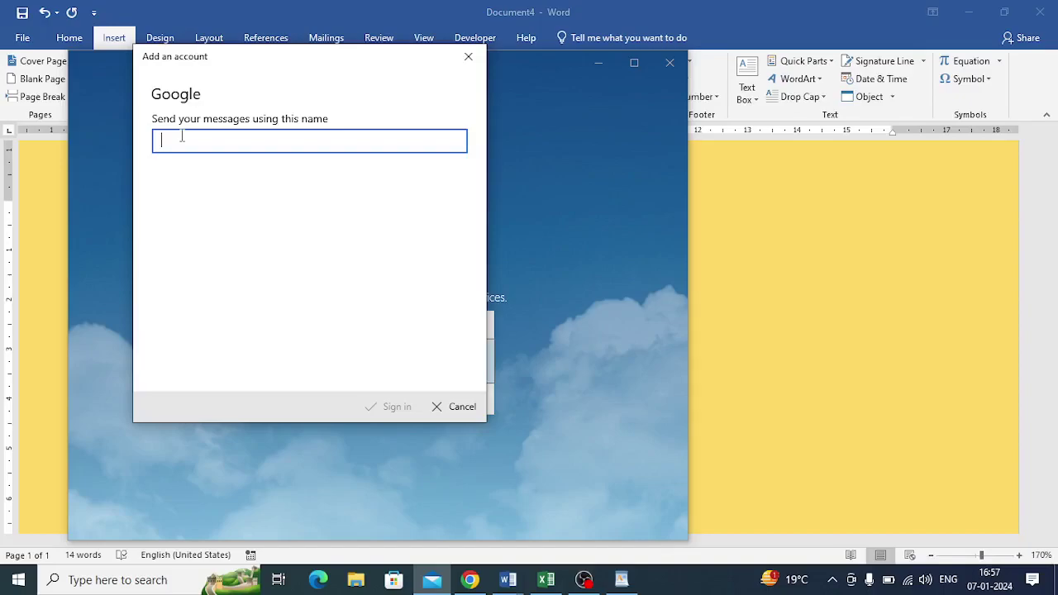
{"action": "type", "text": "check"}
{"action": "left_click", "coordinate": [381, 411]}
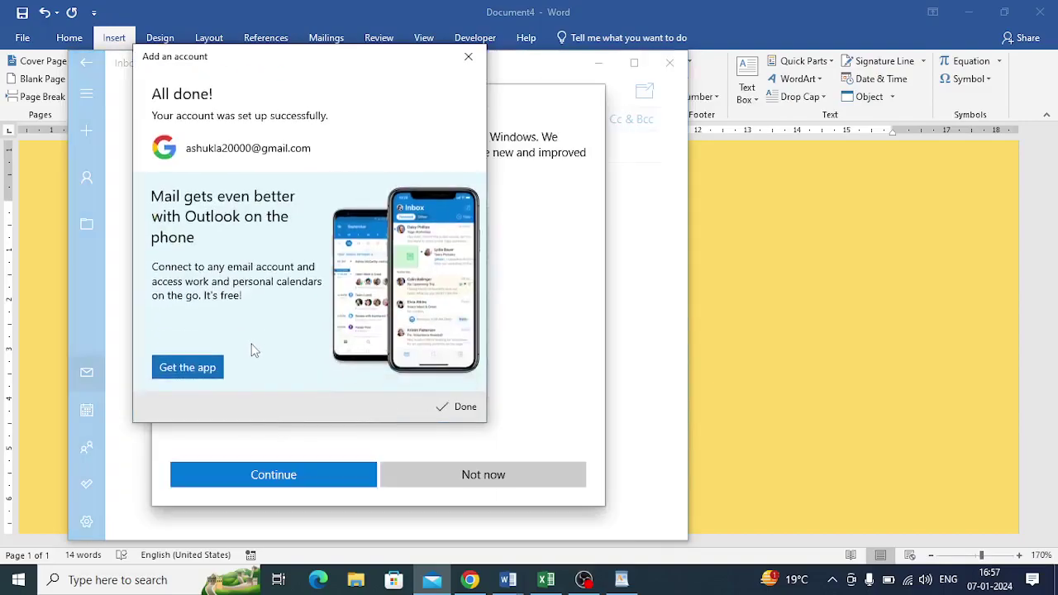
Finish Mail setup, decline the new Outlook, and close Mail to return to Word.
{"action": "left_click", "coordinate": [457, 407]}
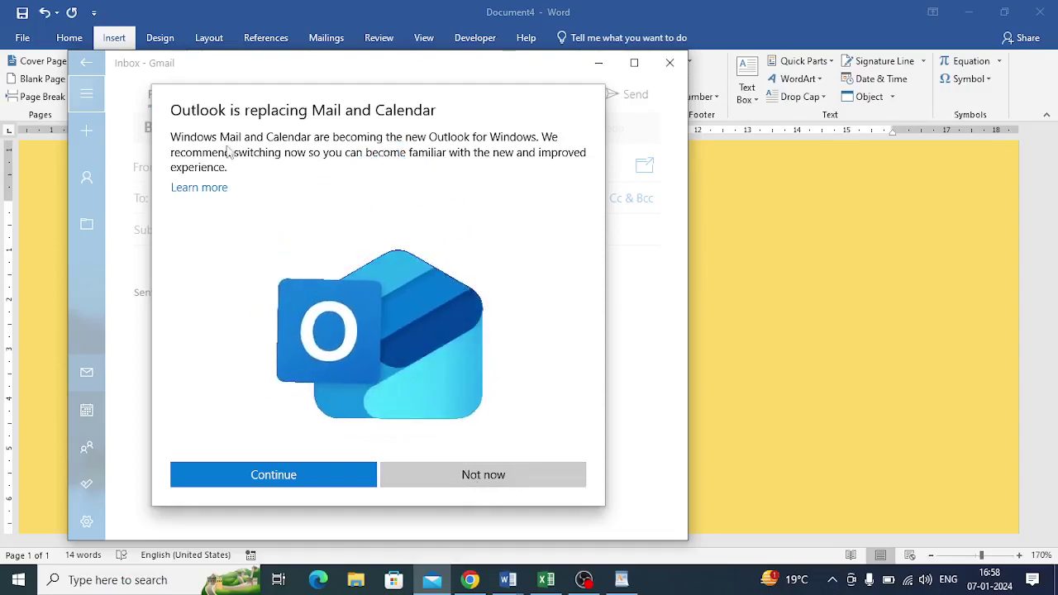
{"action": "left_click", "coordinate": [500, 490]}
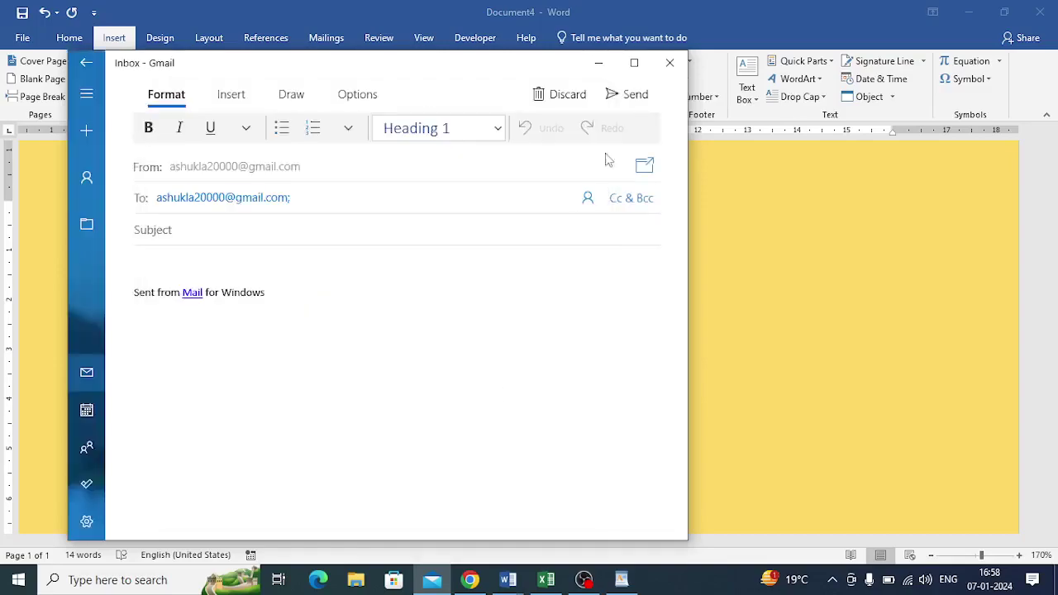
{"action": "left_click", "coordinate": [634, 62]}
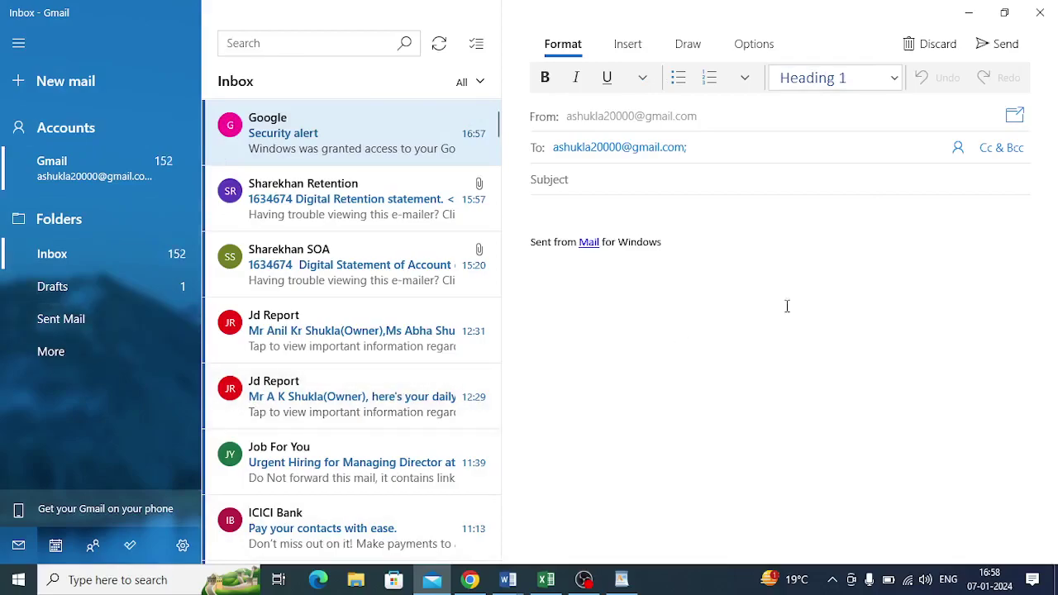
{"action": "left_click", "coordinate": [1042, 11]}
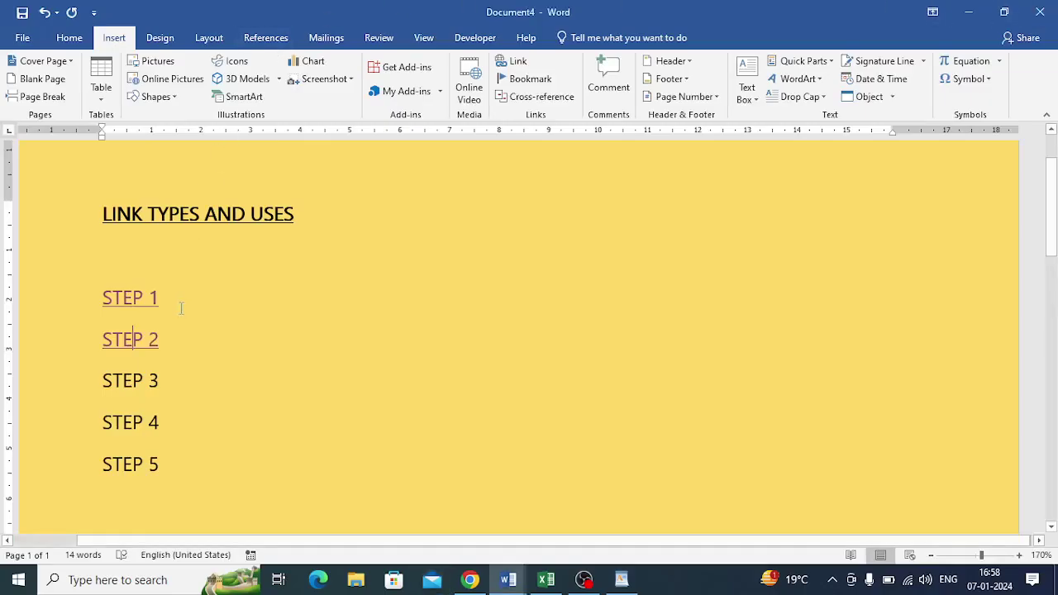